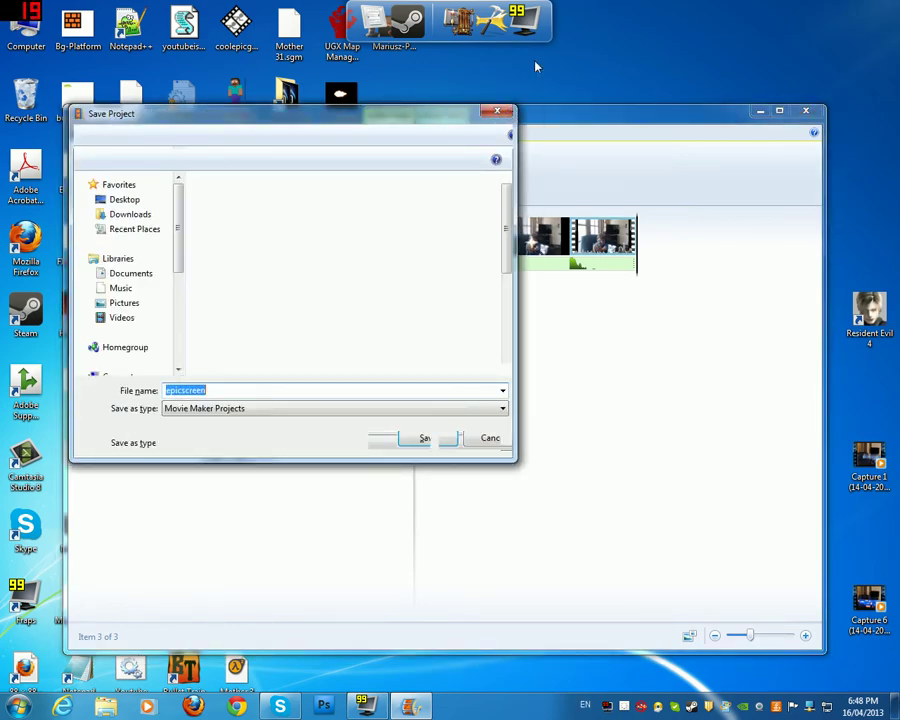
Dismiss the Save Project prompt, preview the epicscreen project full screen, then pause it.
click(493, 111)
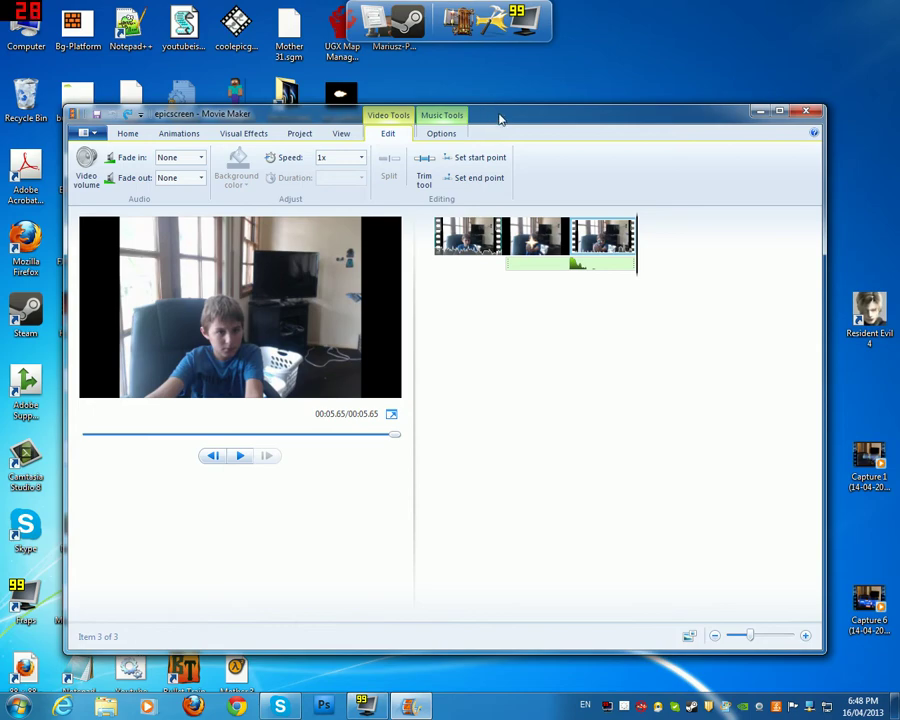
mouse_move(500, 119)
mouse_down()
mouse_move(554, 112)
mouse_move(487, 119)
mouse_up()
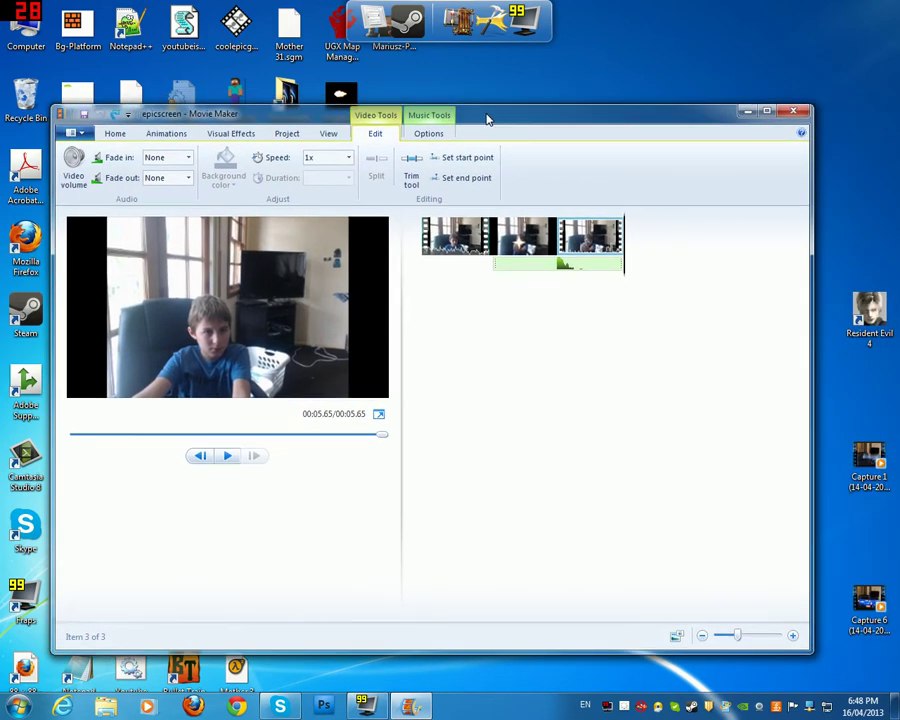
click(379, 416)
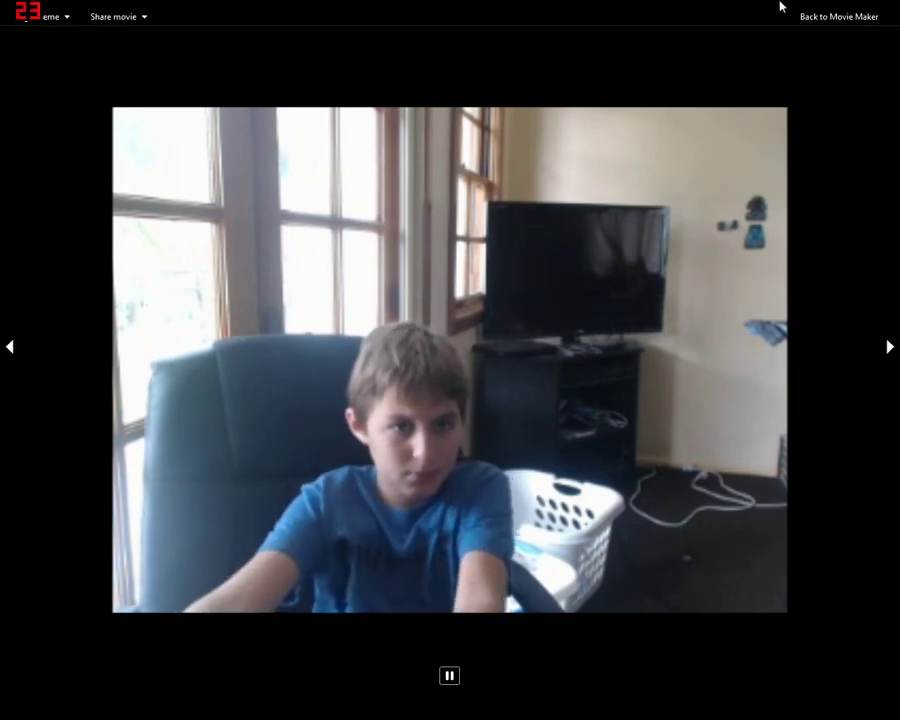
click(840, 19)
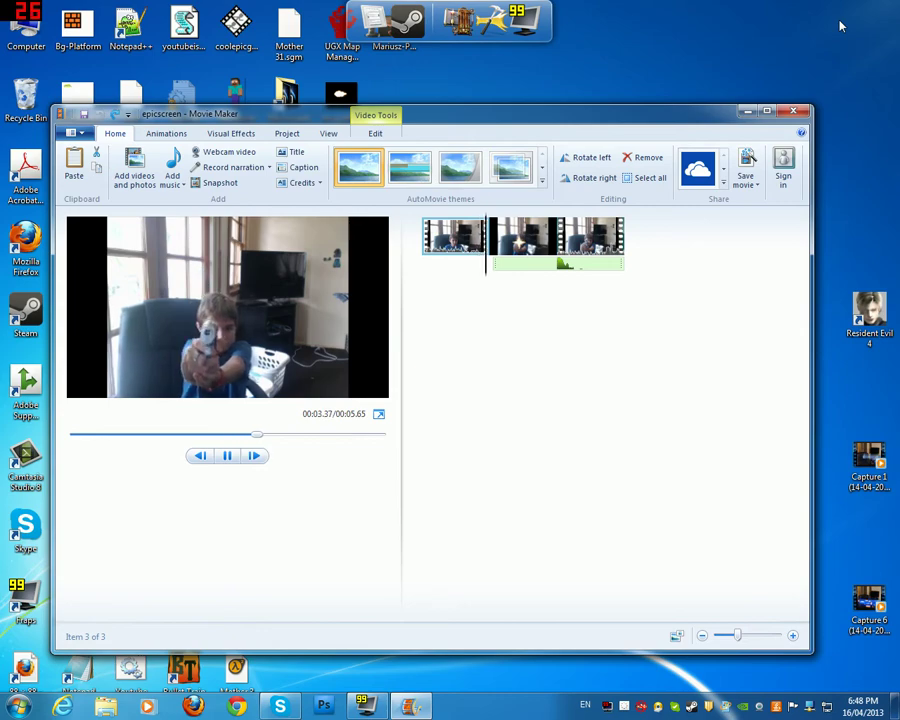
click(228, 456)
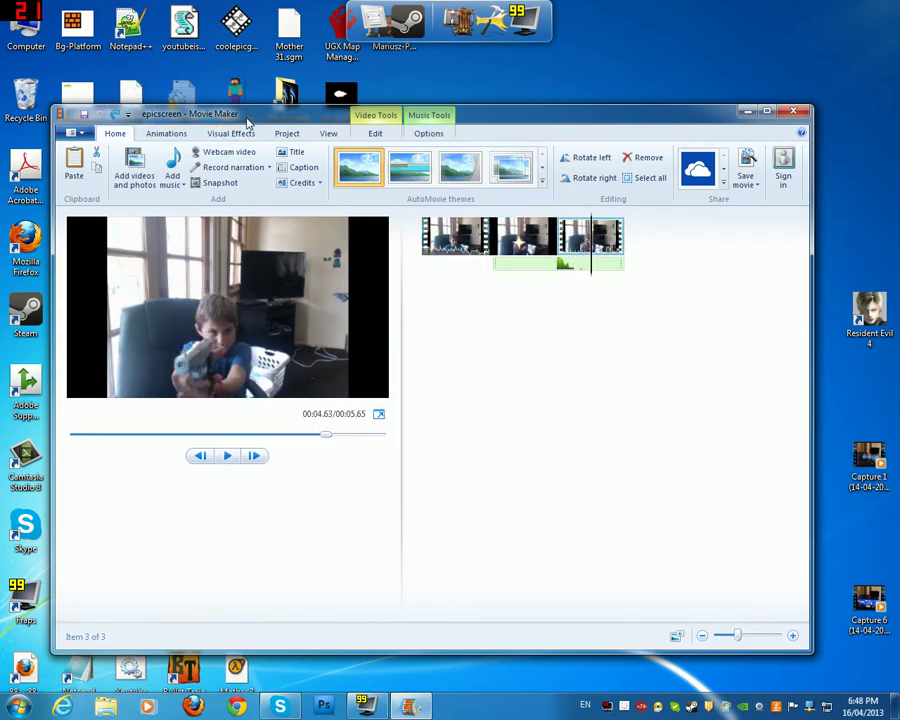
Close Movie Maker without saving the epicscreen project changes.
click(70, 133)
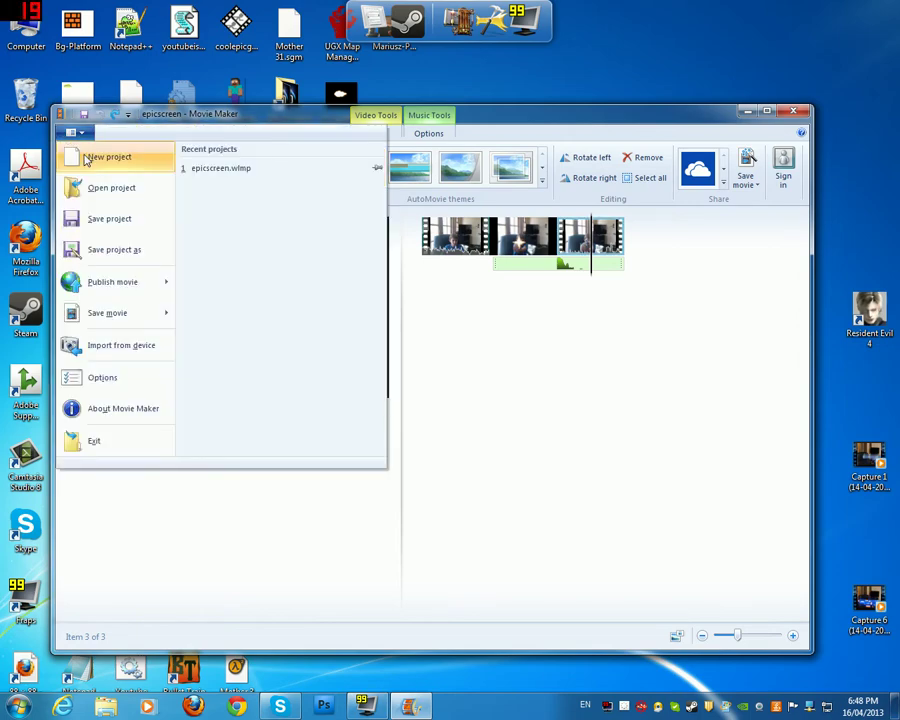
click(100, 155)
click(534, 322)
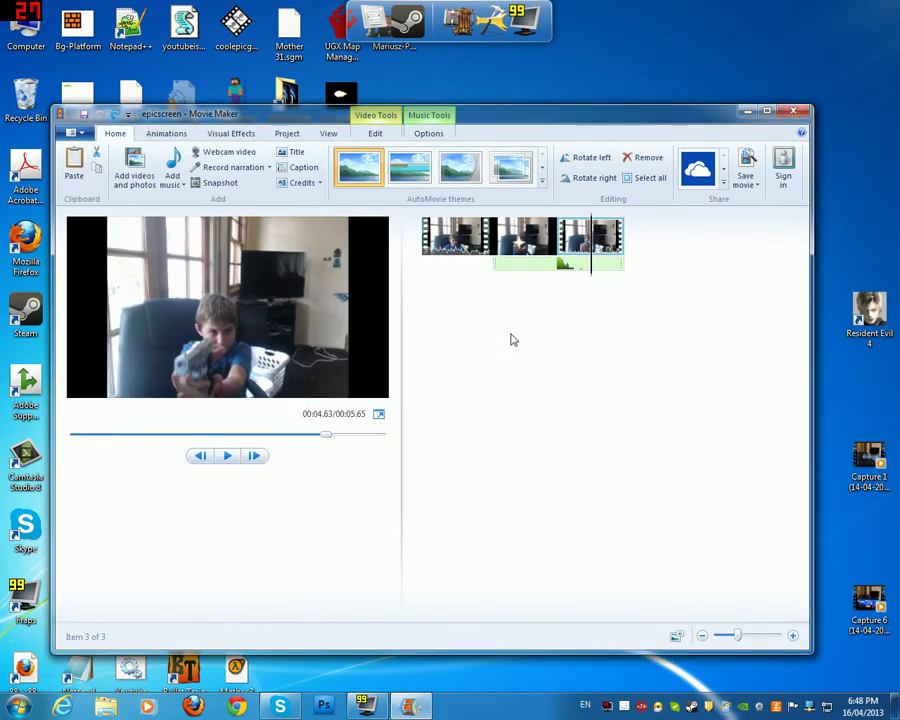
click(795, 109)
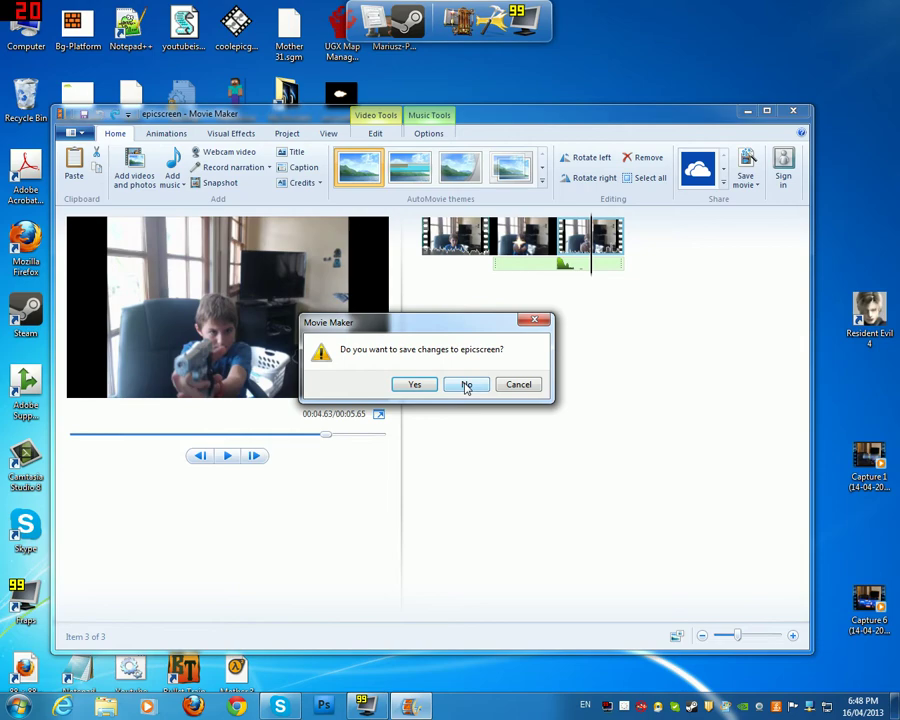
click(466, 385)
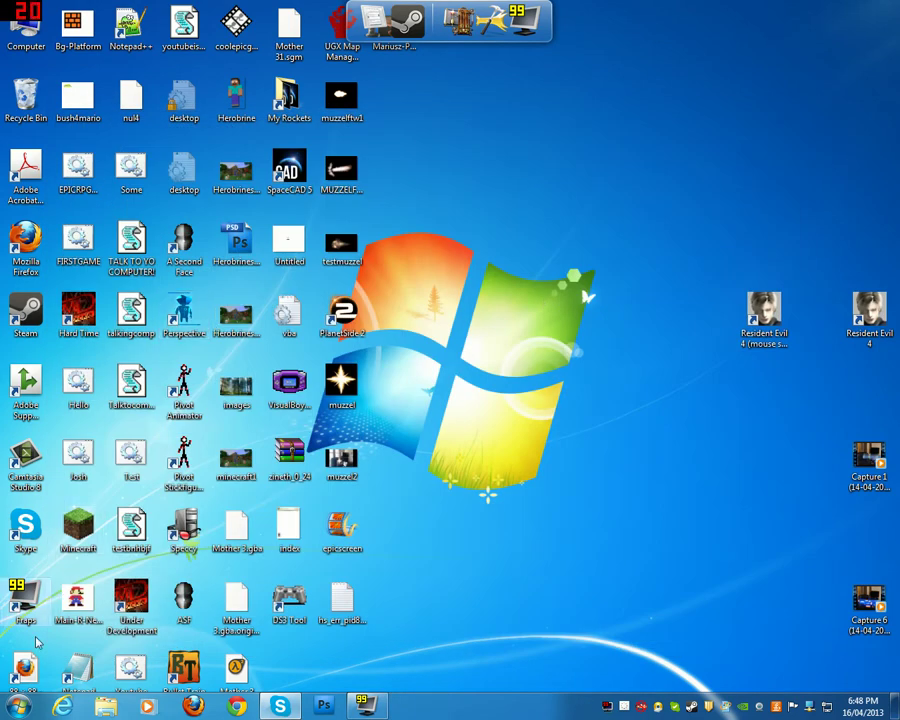
Relaunch Windows Live Movie Maker from the Start menu programs list.
click(19, 706)
click(19, 706)
click(19, 706)
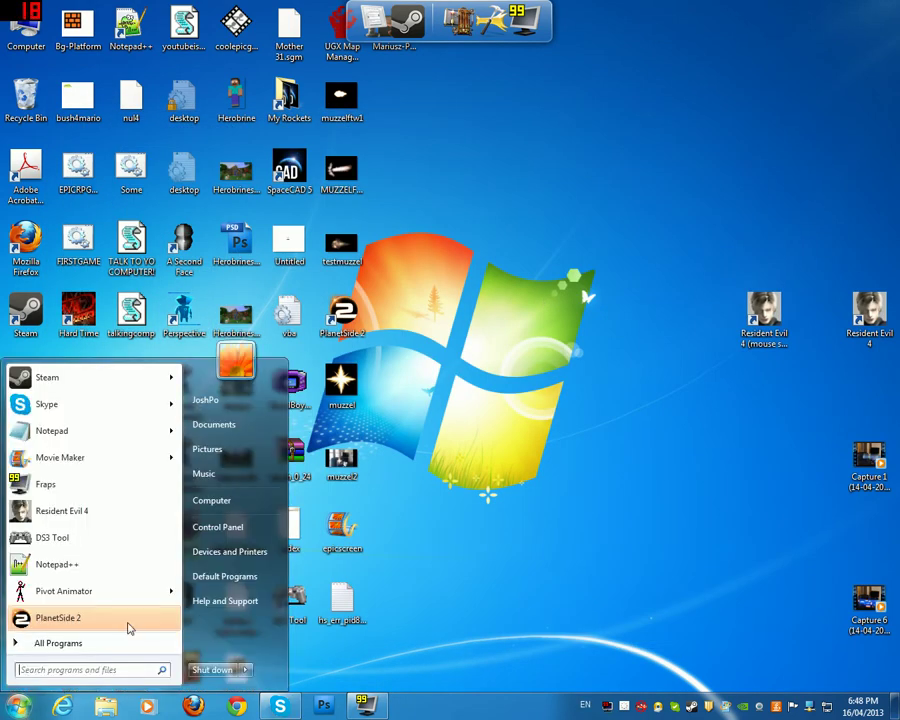
click(116, 463)
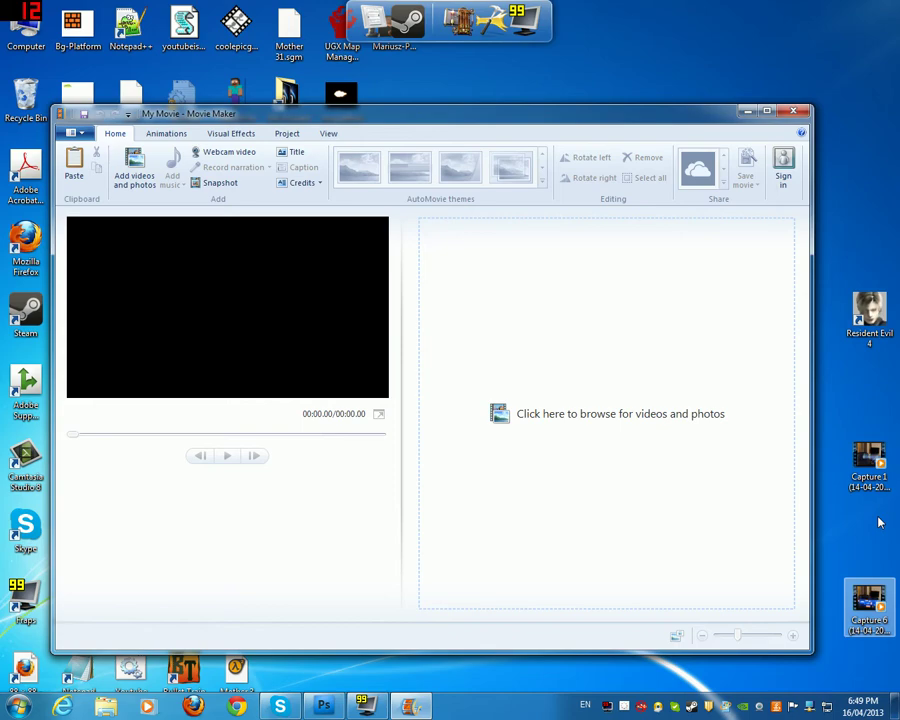
Play the Capture 1 gun clip twice in Windows Media Player, then close the player.
click(882, 483)
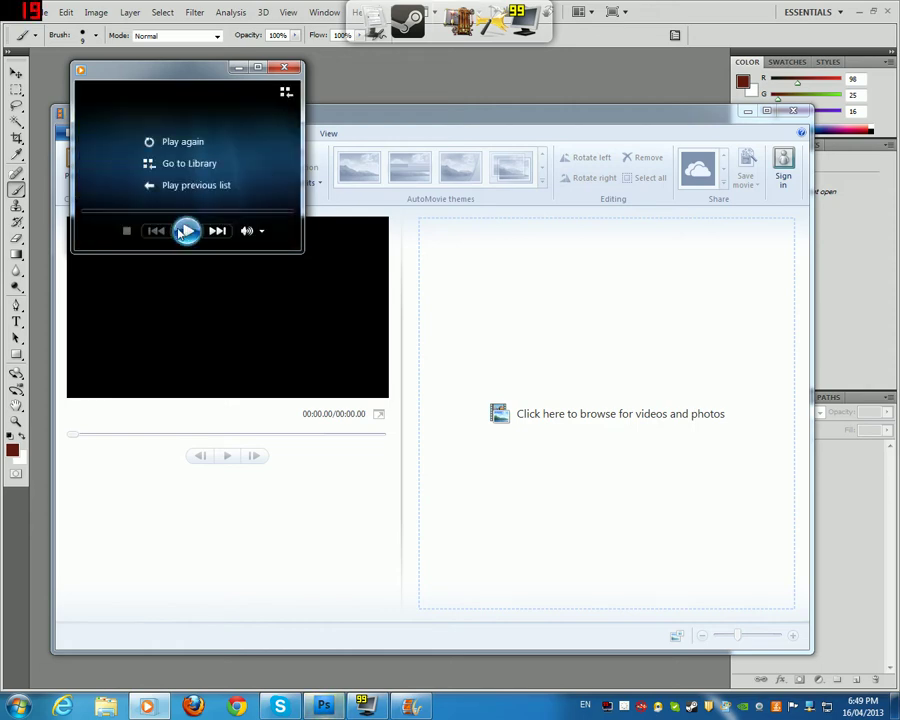
click(182, 231)
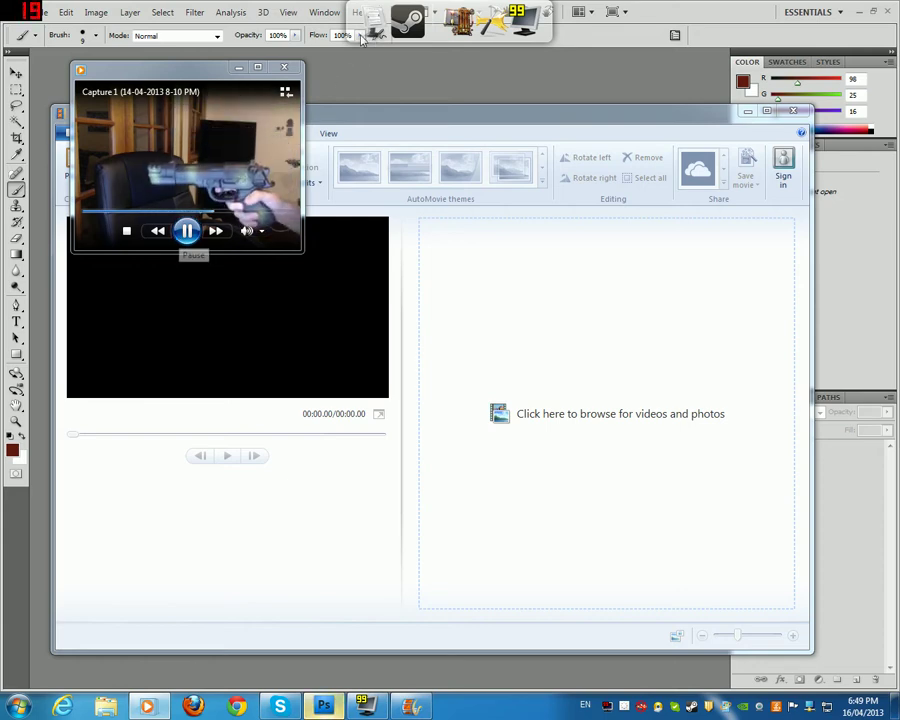
click(286, 68)
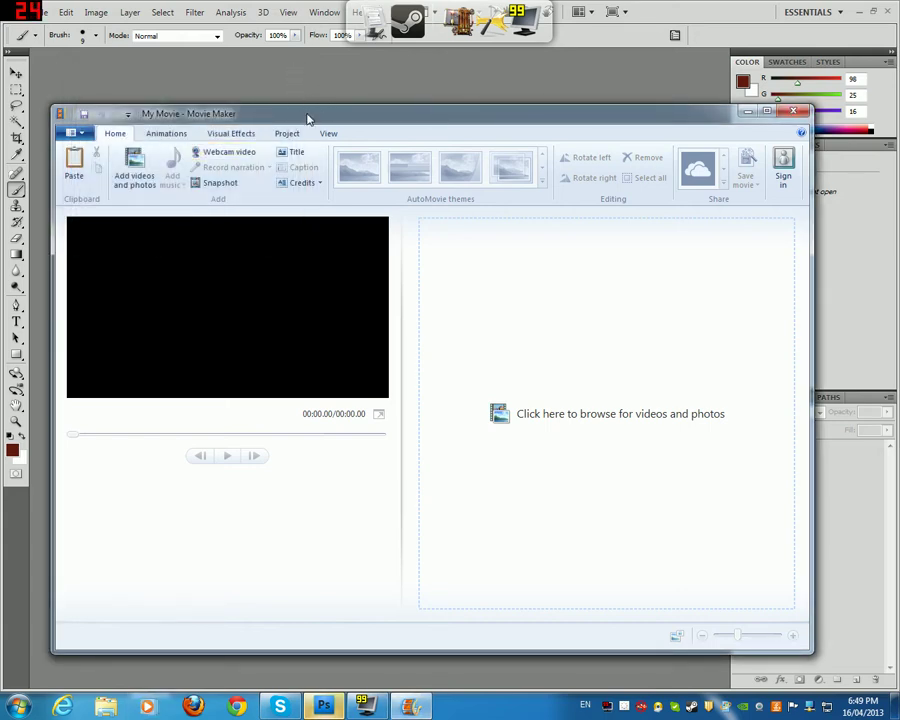
Minimize Photoshop and drag Capture 1 from the desktop onto the Movie Maker storyboard.
drag(305, 113, 303, 205)
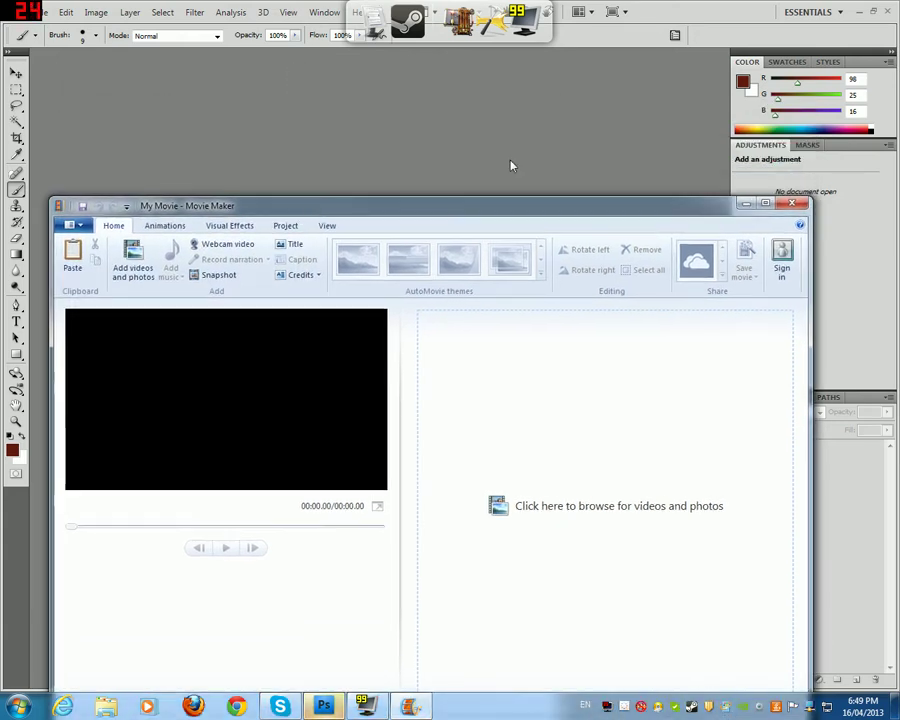
click(858, 11)
drag(583, 215, 595, 126)
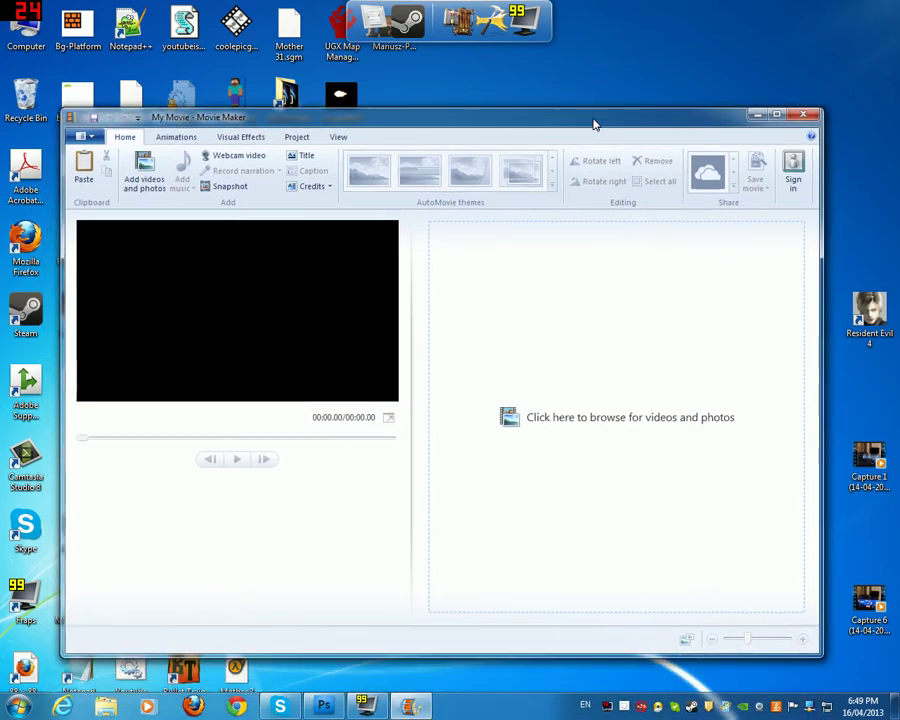
drag(862, 458, 625, 362)
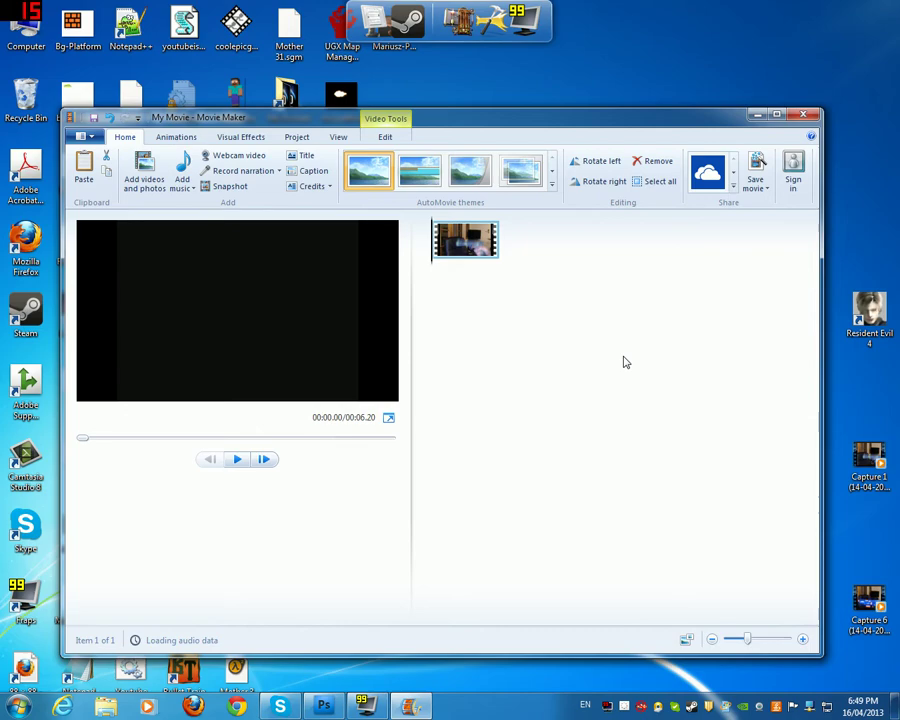
Preview the 6.20-second Capture 1 clip, then stop and rewind it to the start.
click(239, 460)
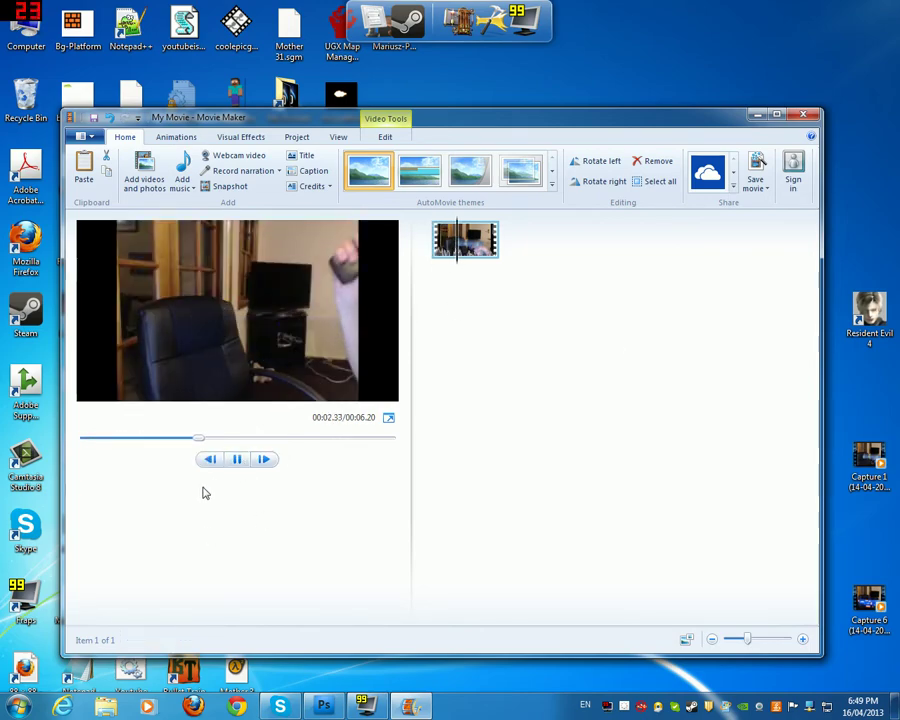
click(212, 459)
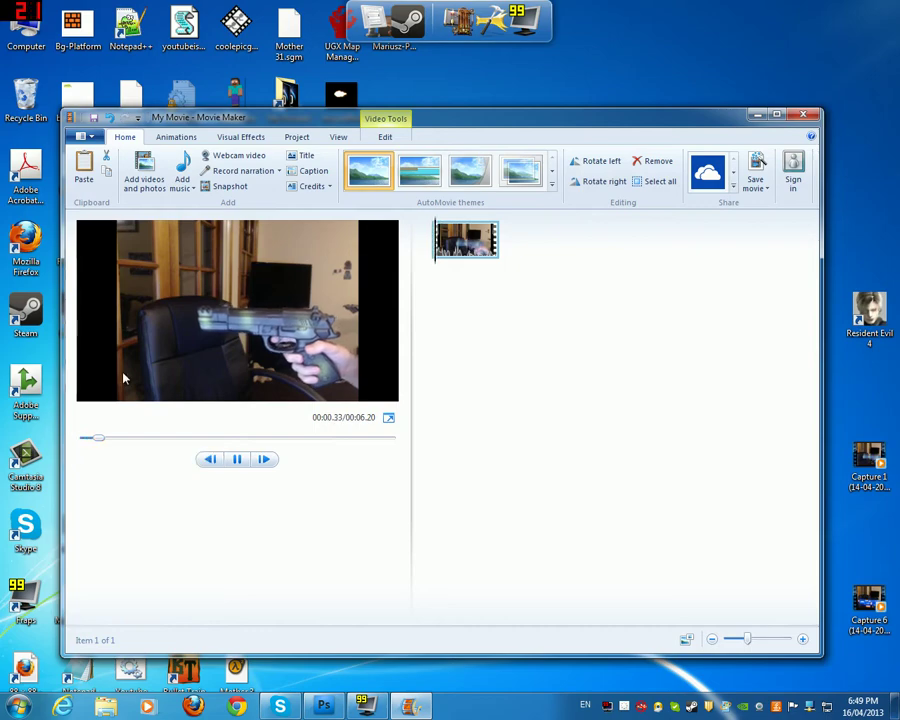
click(146, 440)
drag(140, 443, 82, 438)
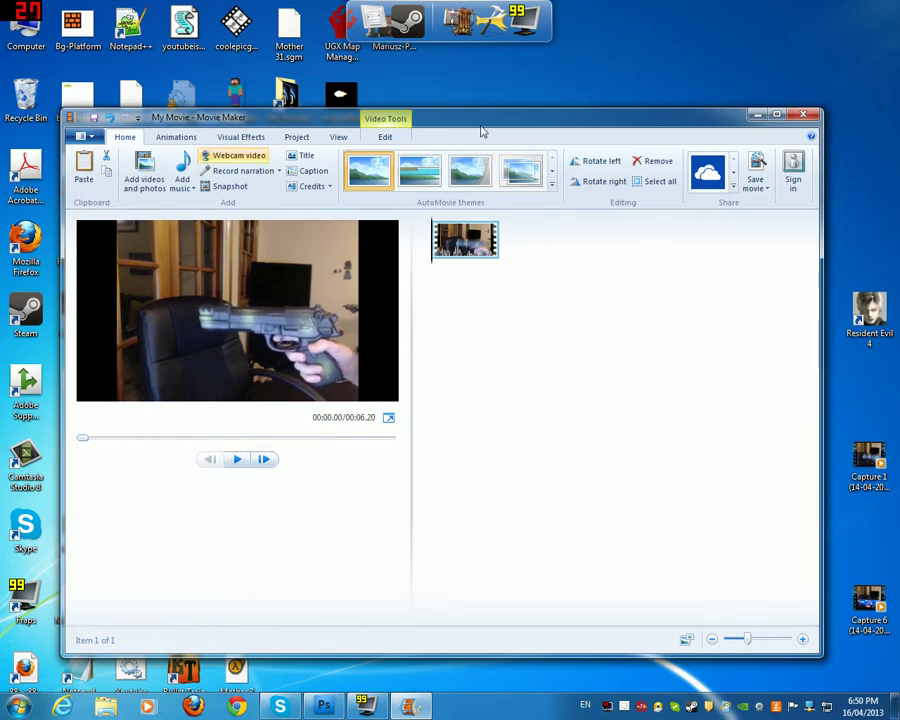
Pause the preview near the gunshot and step frames to find the firing frame at 00:02.20.
click(237, 459)
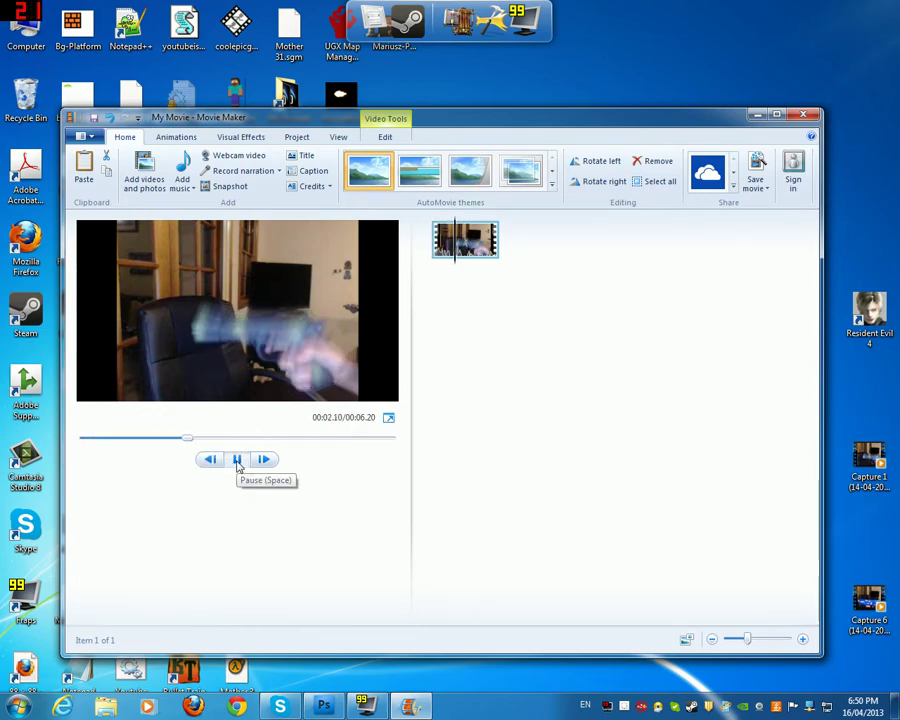
click(237, 459)
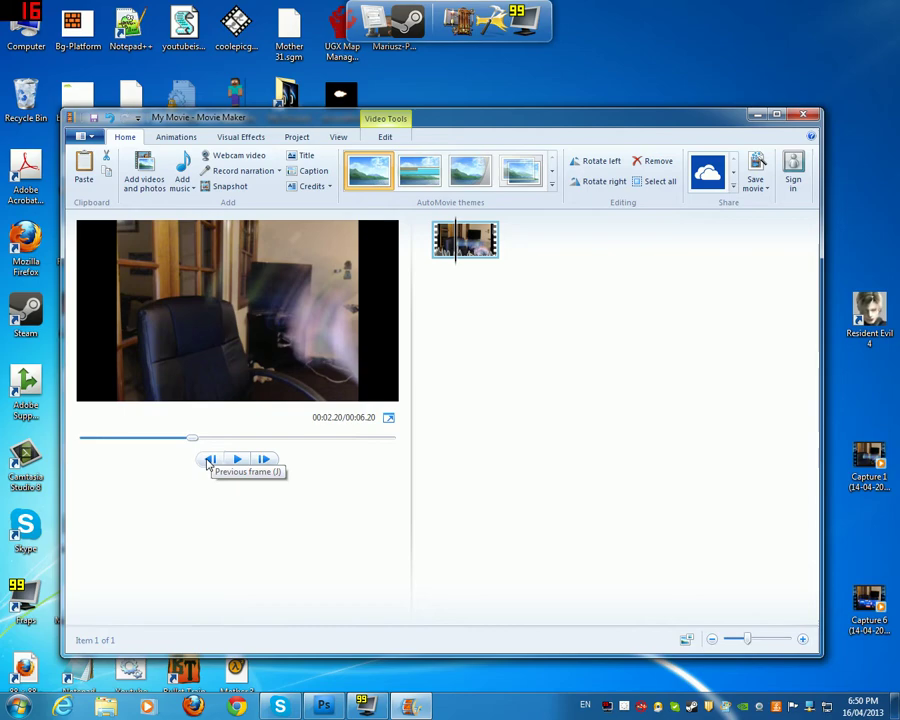
click(209, 461)
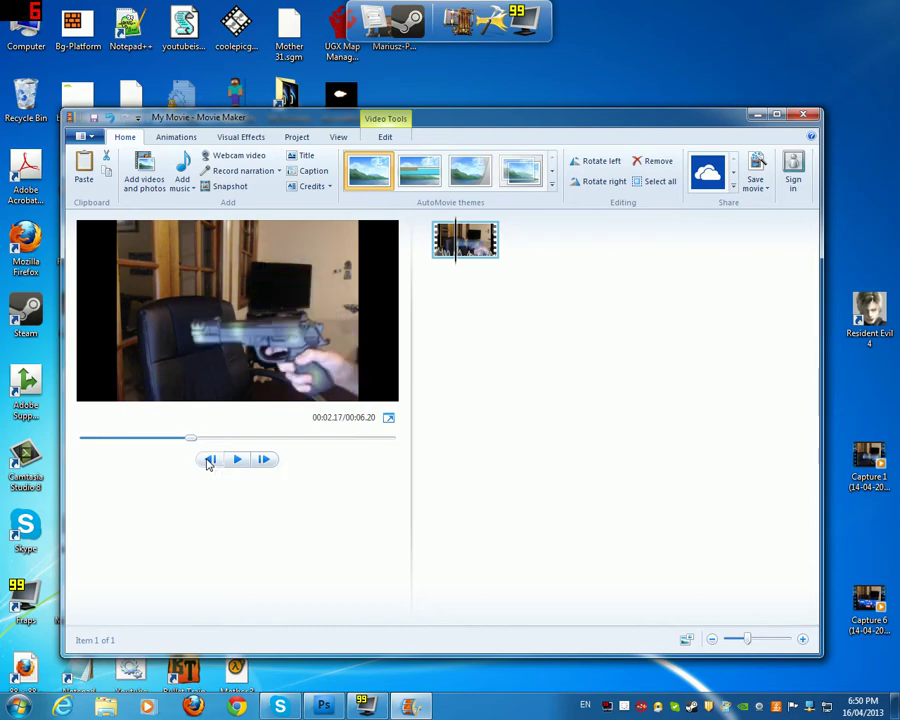
click(265, 460)
click(266, 460)
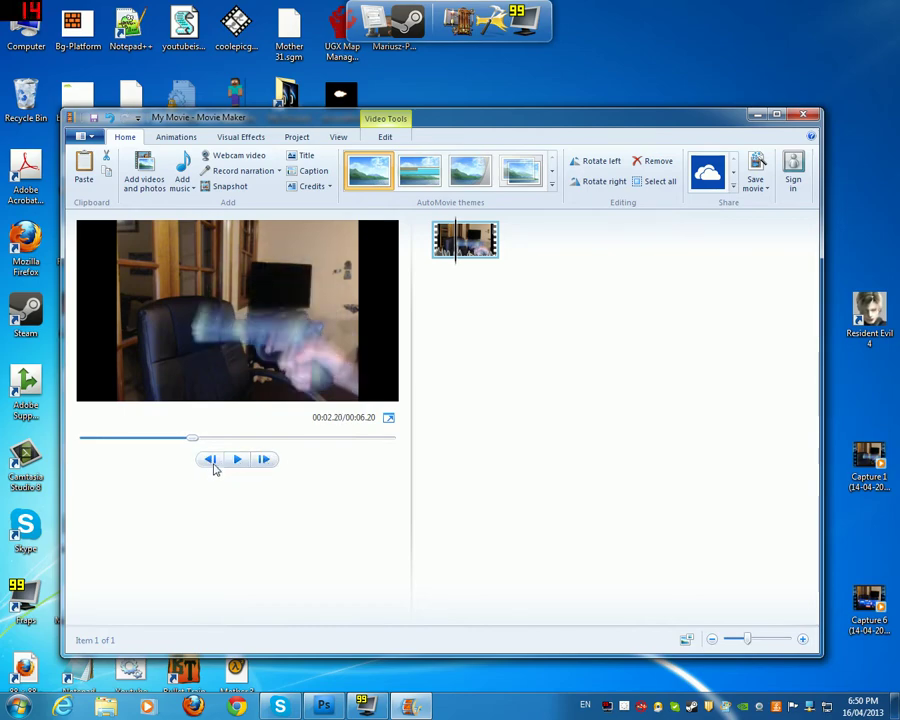
click(209, 460)
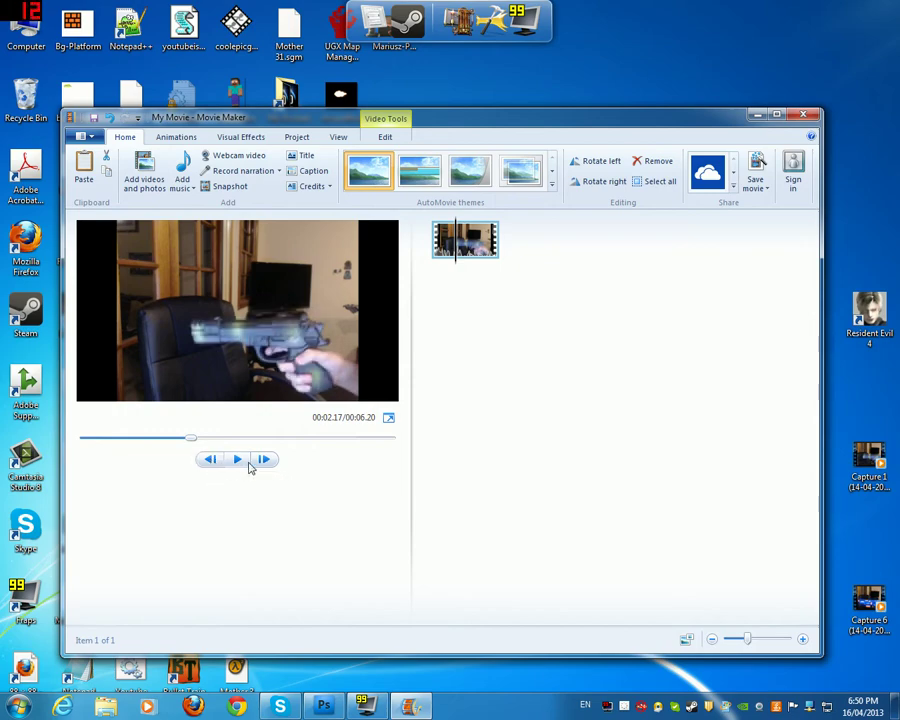
click(263, 459)
click(263, 459)
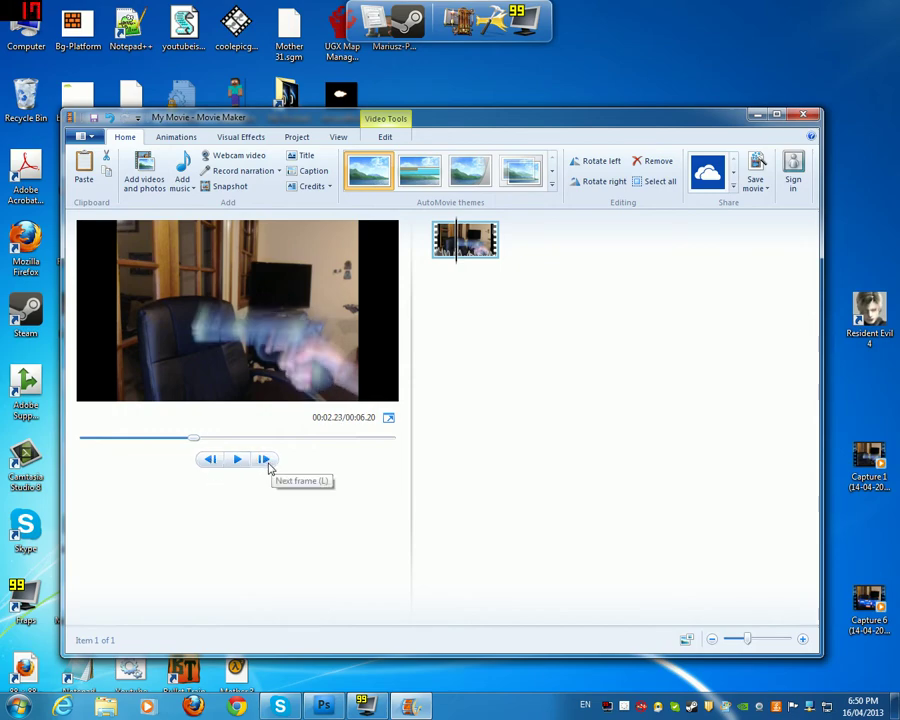
click(265, 461)
click(210, 460)
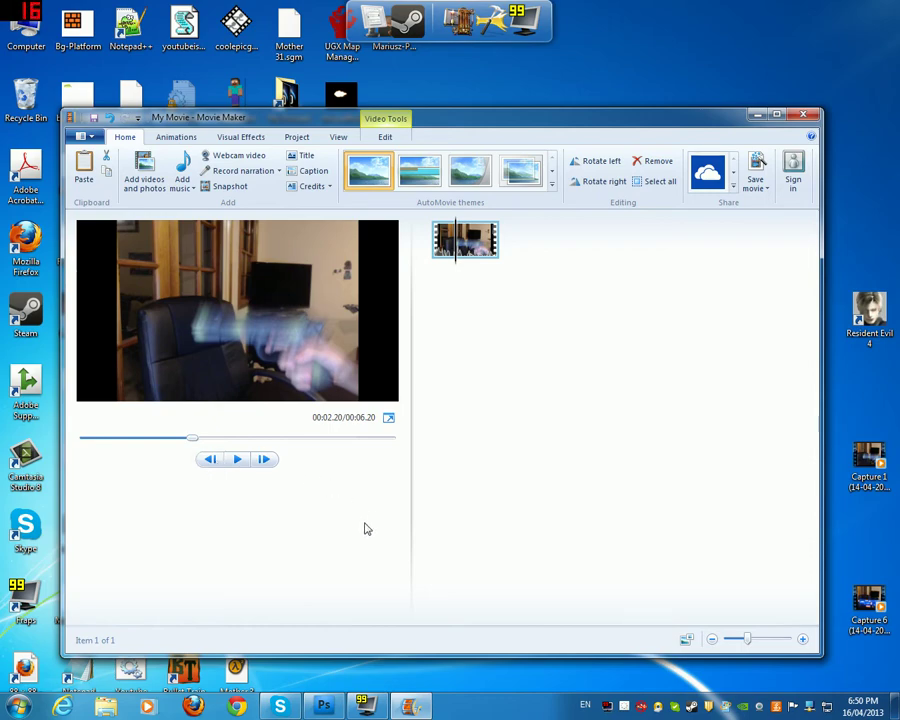
Step frame by frame back to 00:02.17, the last frame before firing.
click(210, 460)
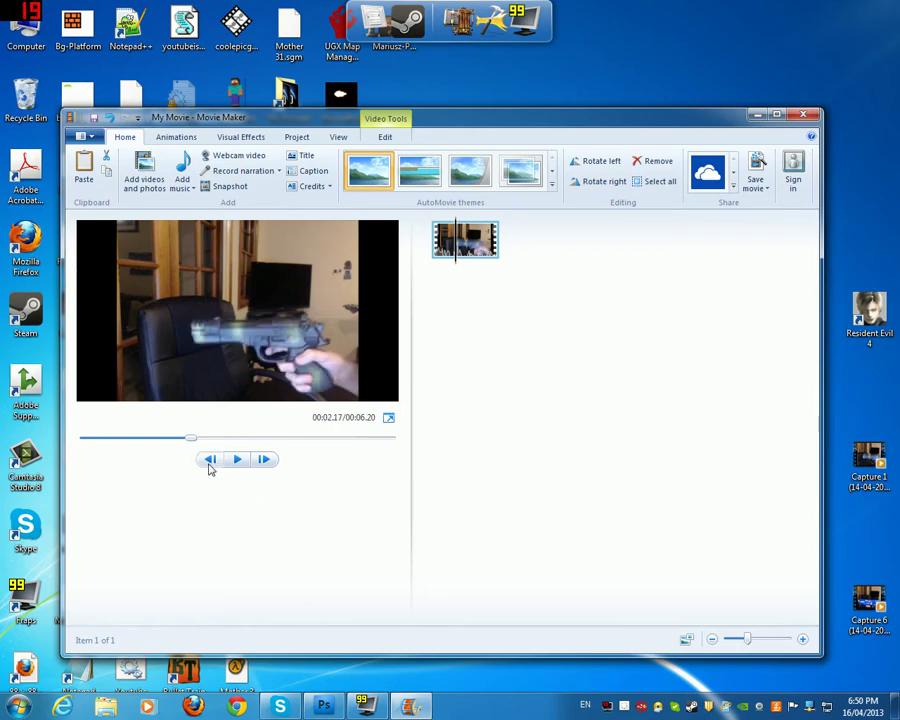
click(266, 461)
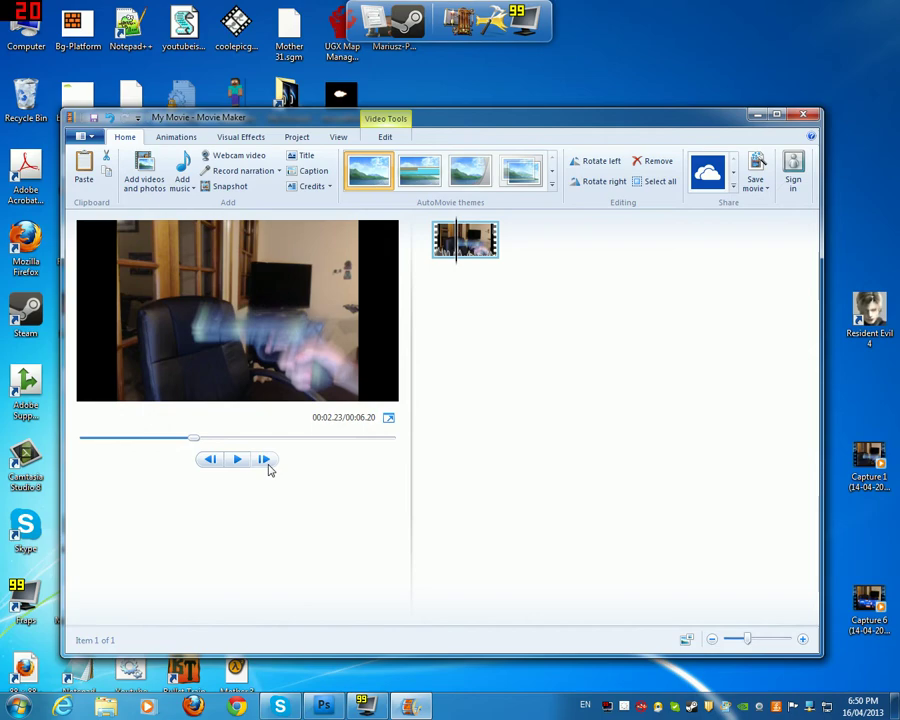
click(266, 461)
click(208, 460)
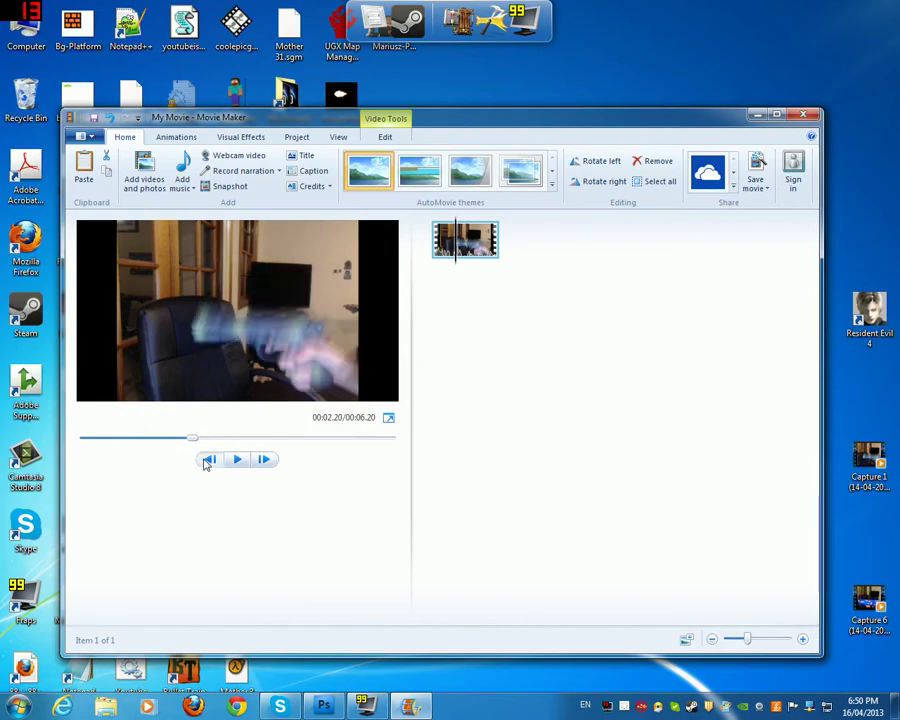
click(207, 460)
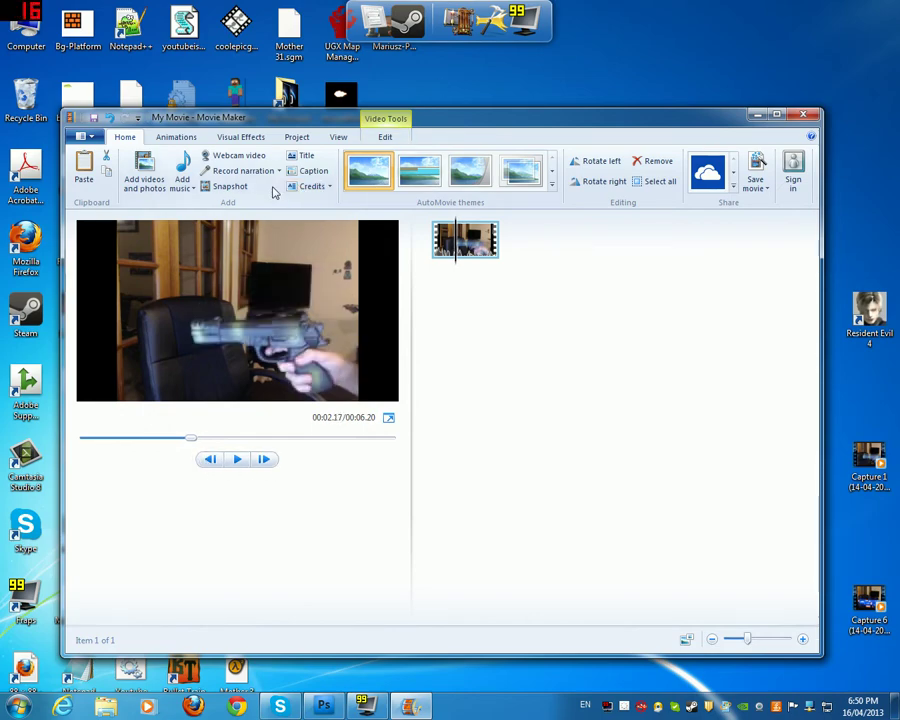
Save a PNG snapshot of the 00:02.17 frame after the clip, then restore and narrow the window.
double_click(776, 118)
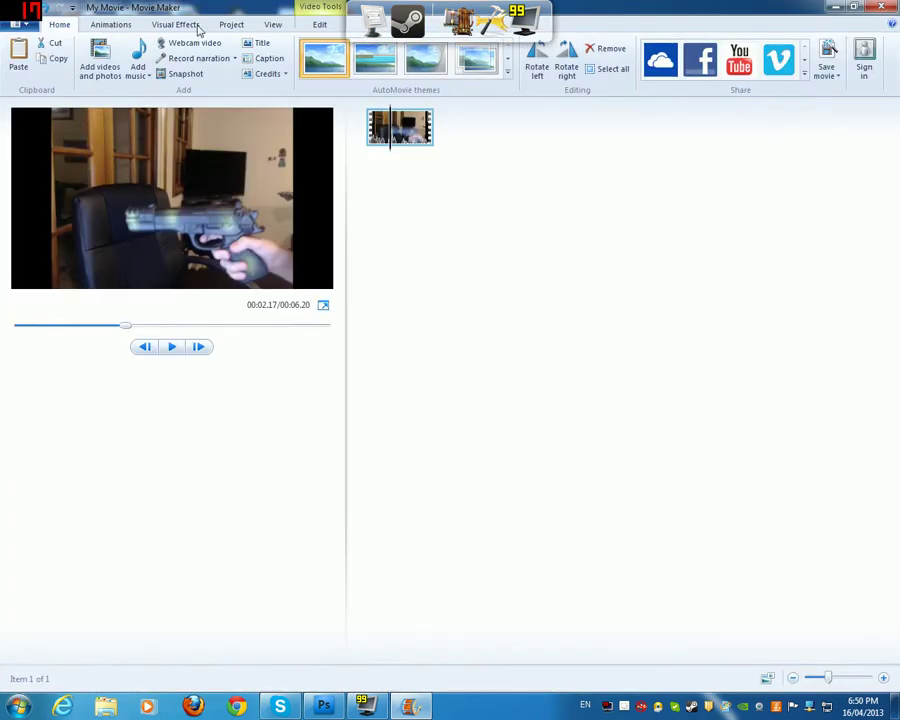
click(186, 84)
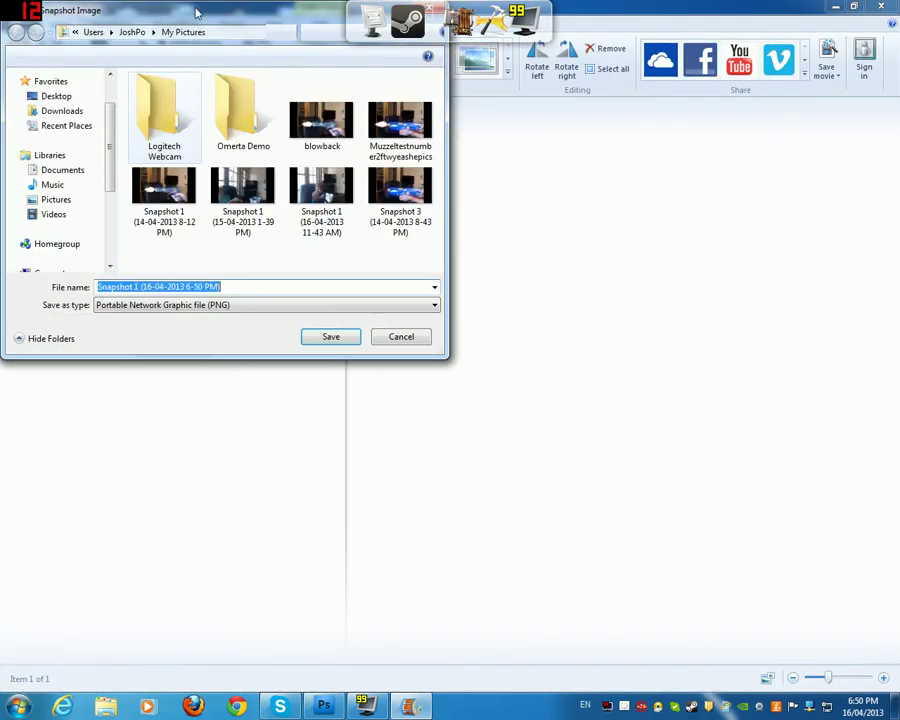
click(330, 338)
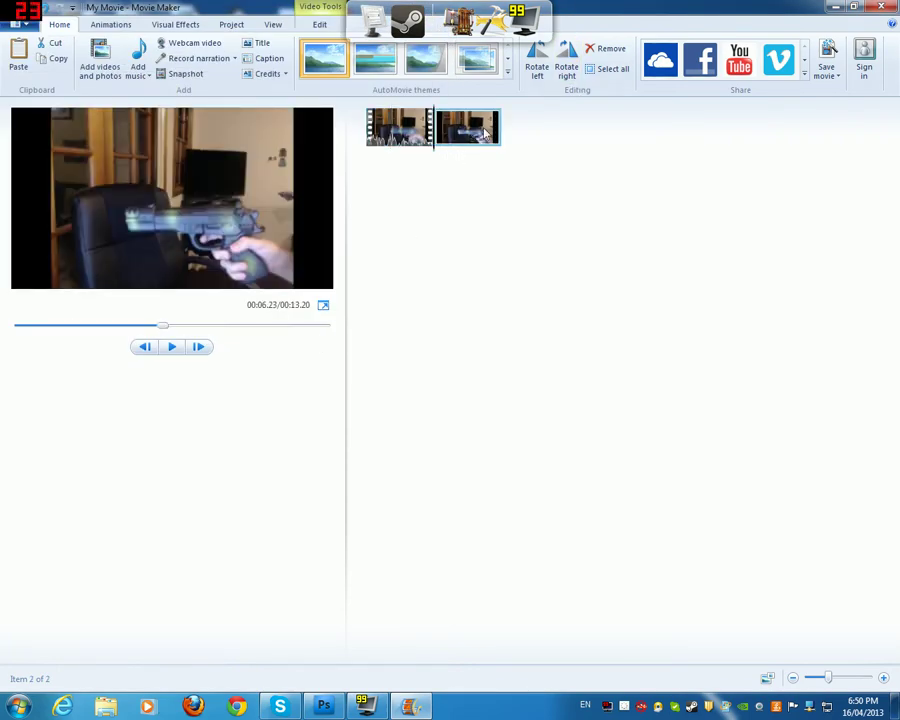
click(852, 8)
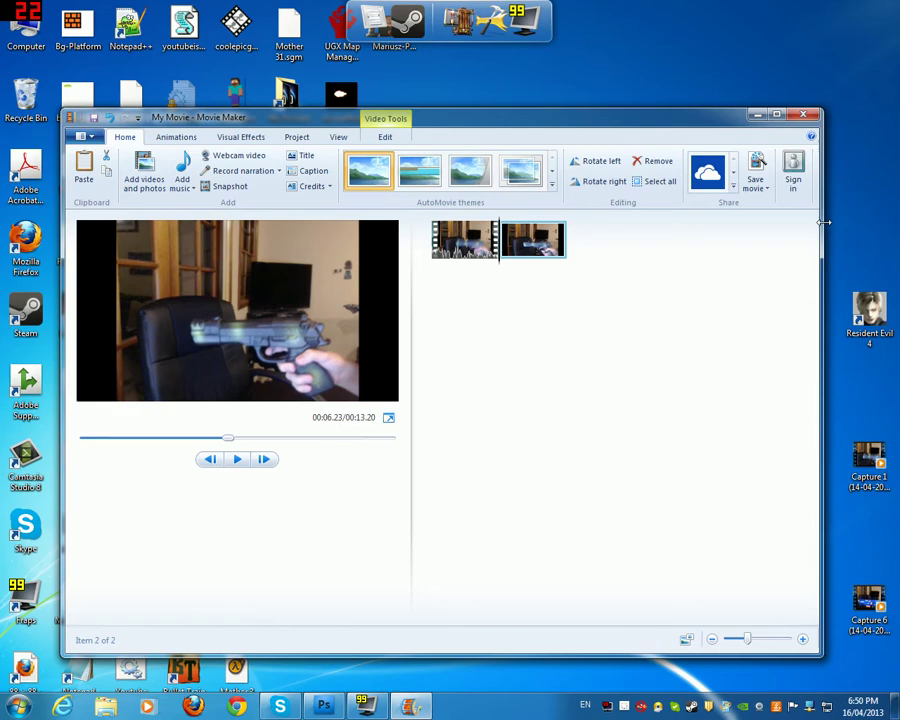
drag(822, 222, 457, 267)
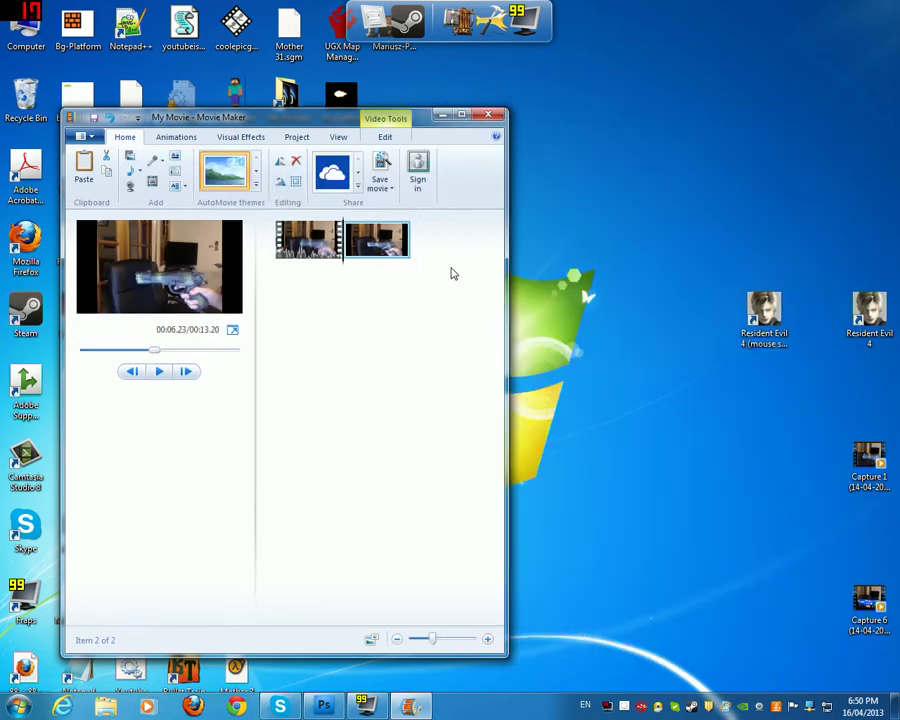
Push the Movie Maker window to the left screen edge and bring Photoshop in front with Alt+Tab.
click(323, 706)
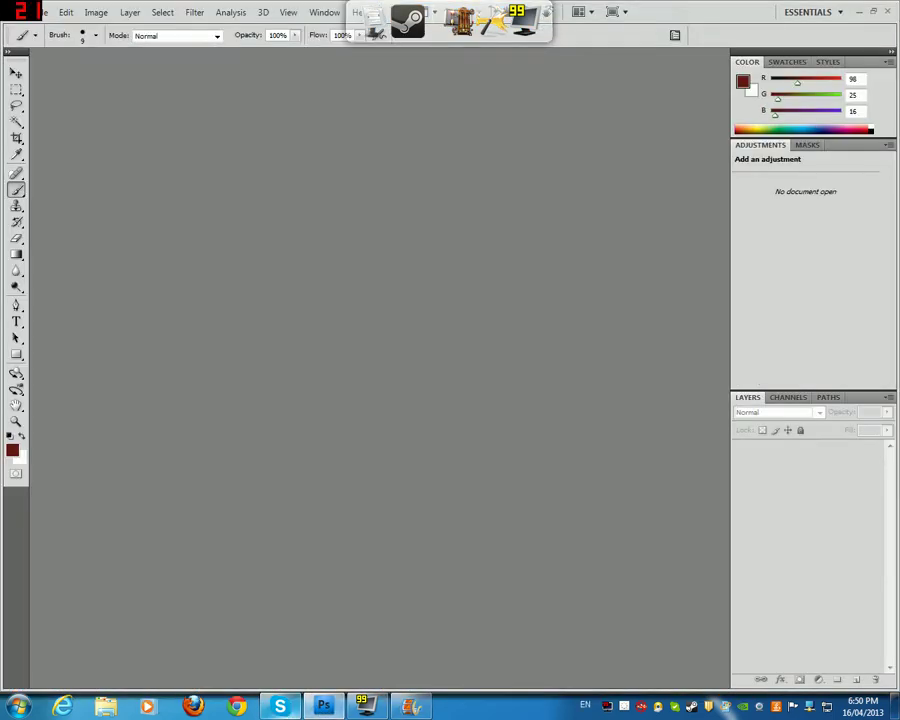
click(364, 707)
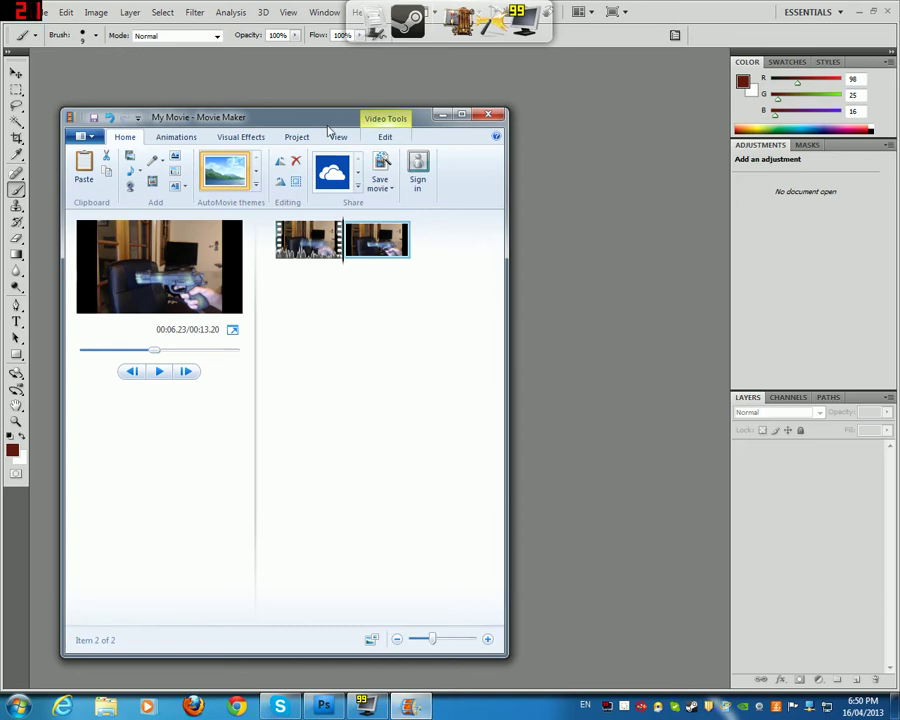
drag(322, 120, 0, 140)
key(alt+Tab)
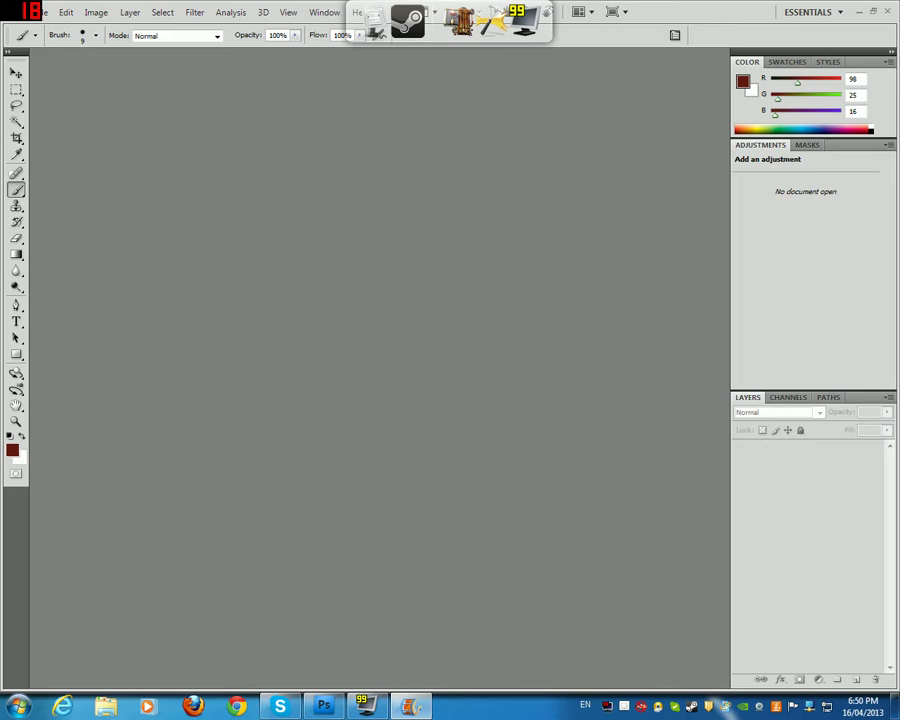
click(45, 16)
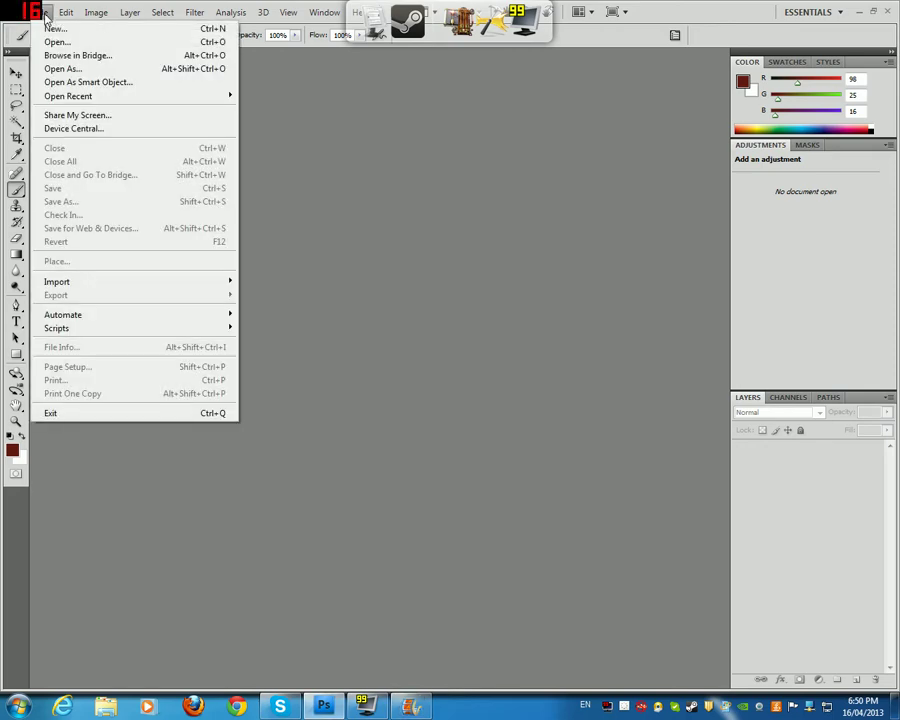
click(49, 37)
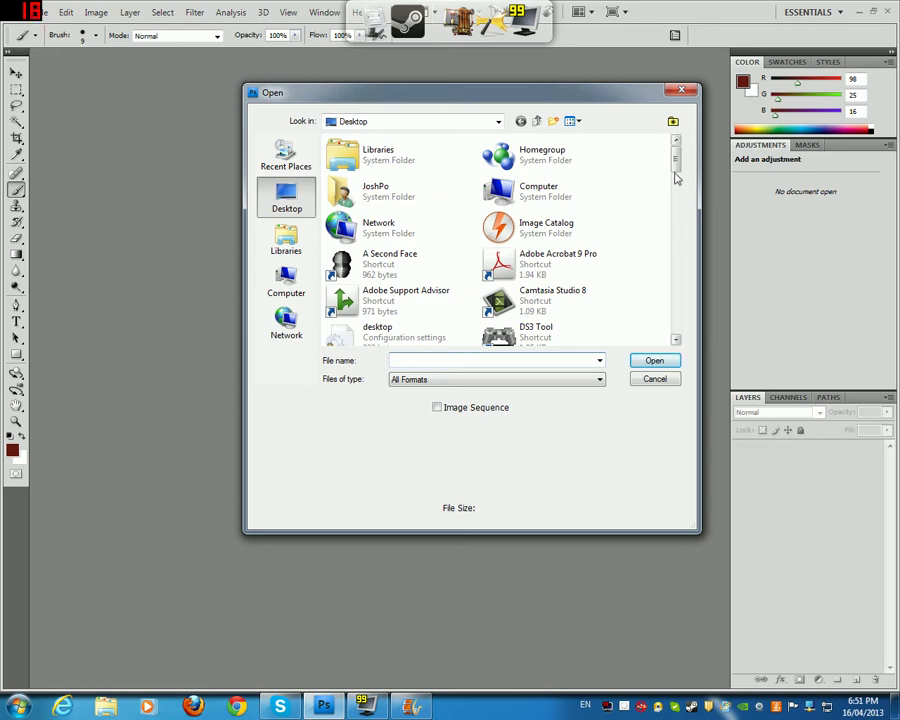
drag(676, 175, 679, 342)
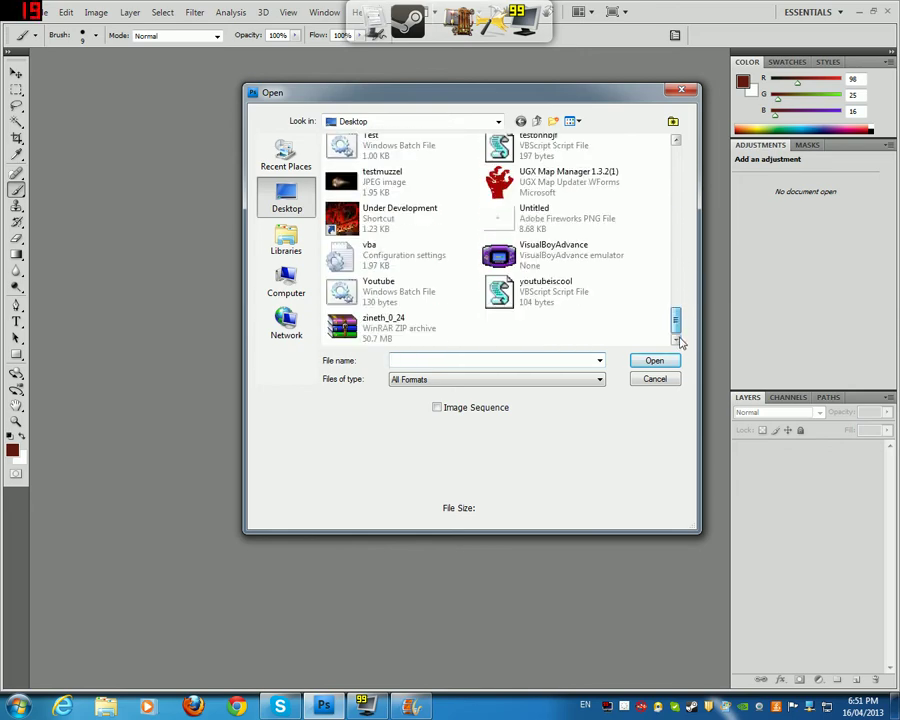
click(286, 240)
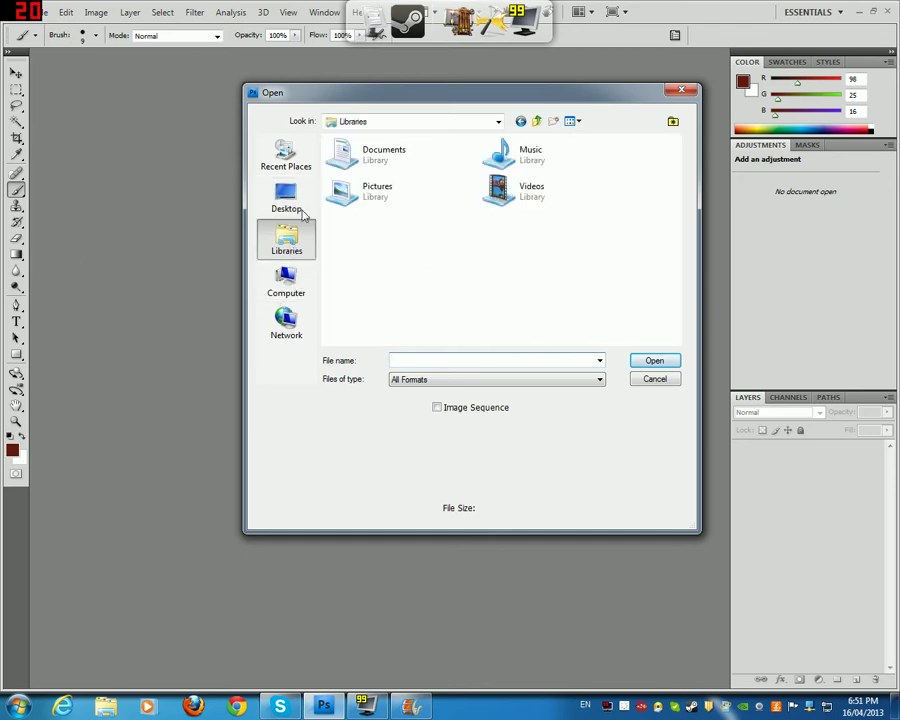
click(286, 155)
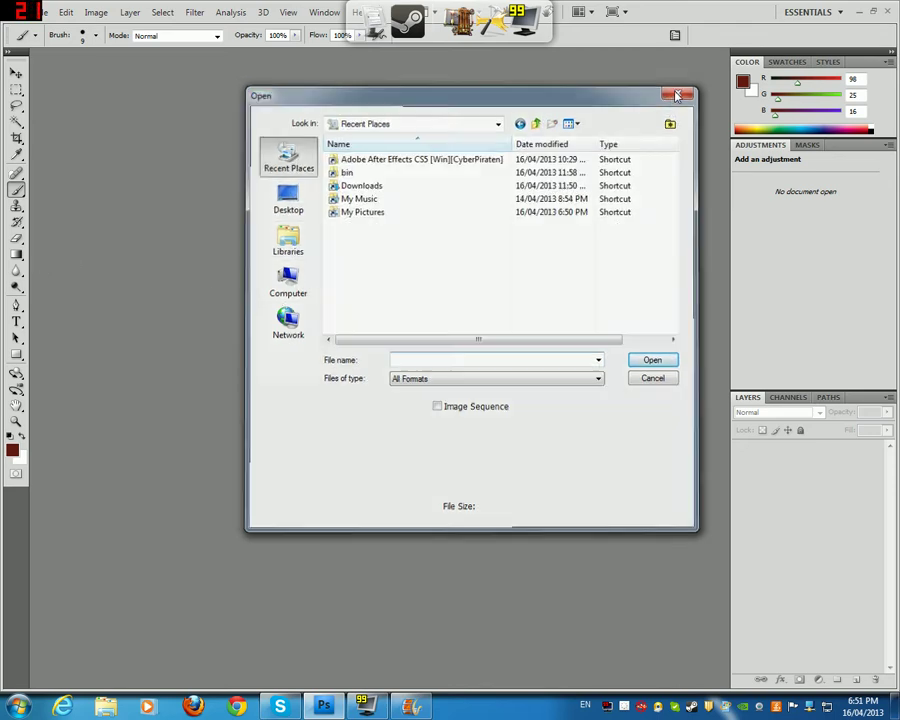
click(676, 95)
drag(298, 236, 450, 338)
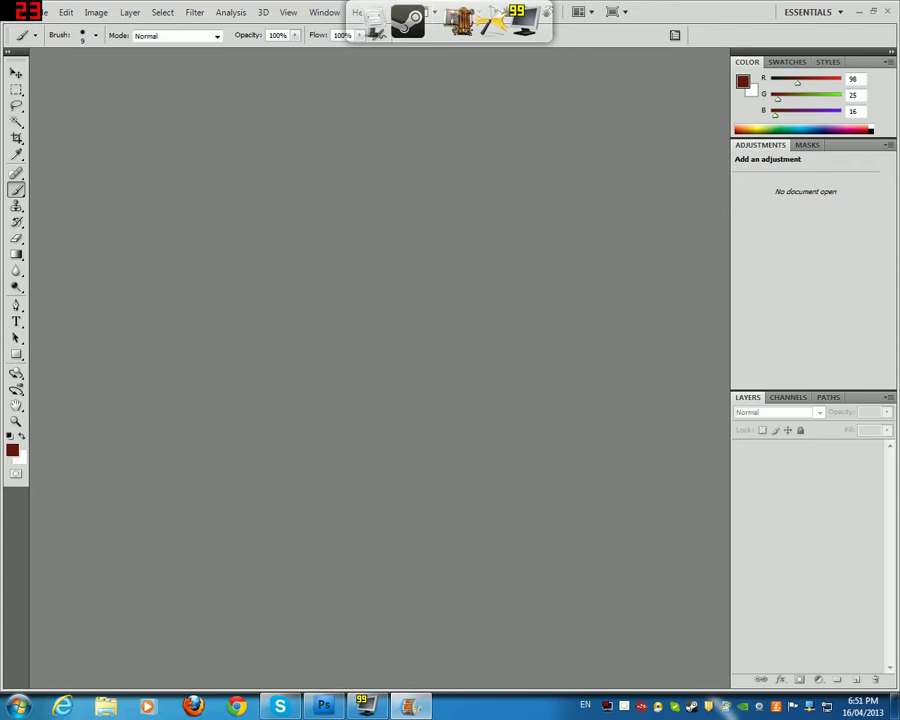
click(70, 14)
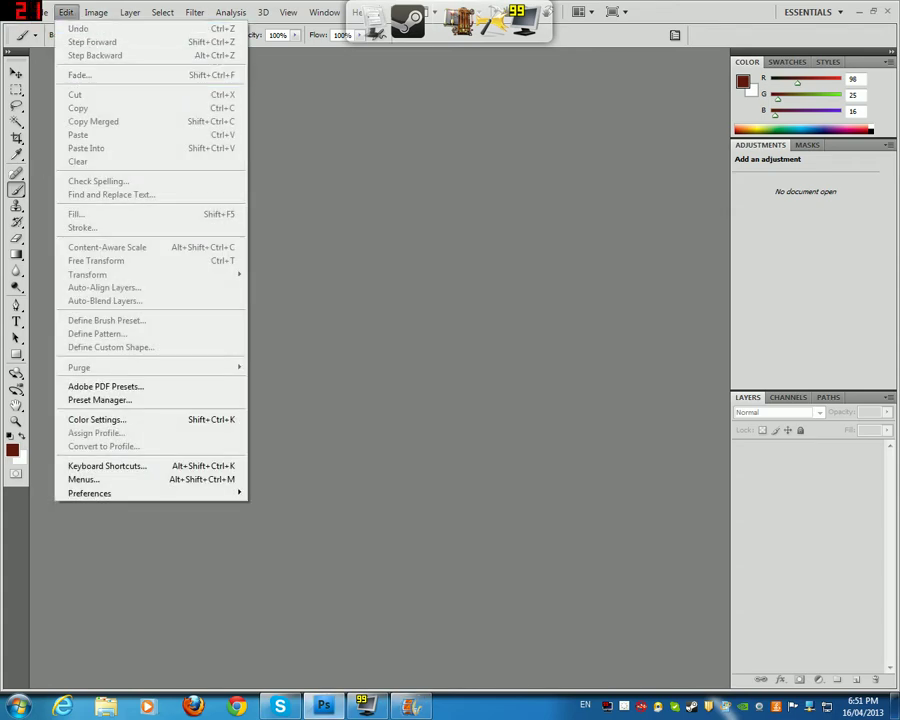
key(Escape)
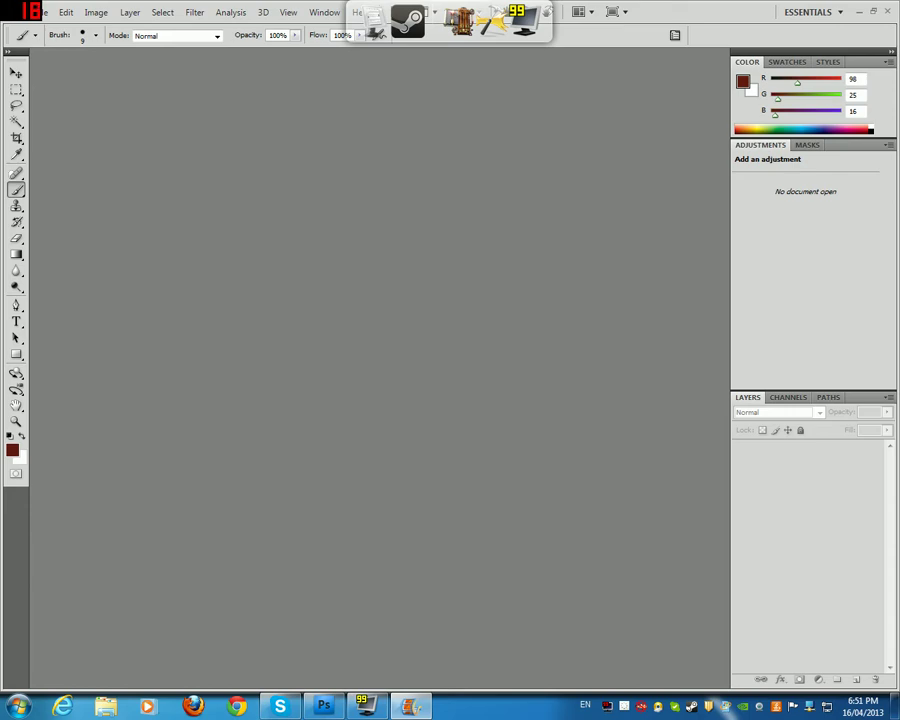
click(67, 14)
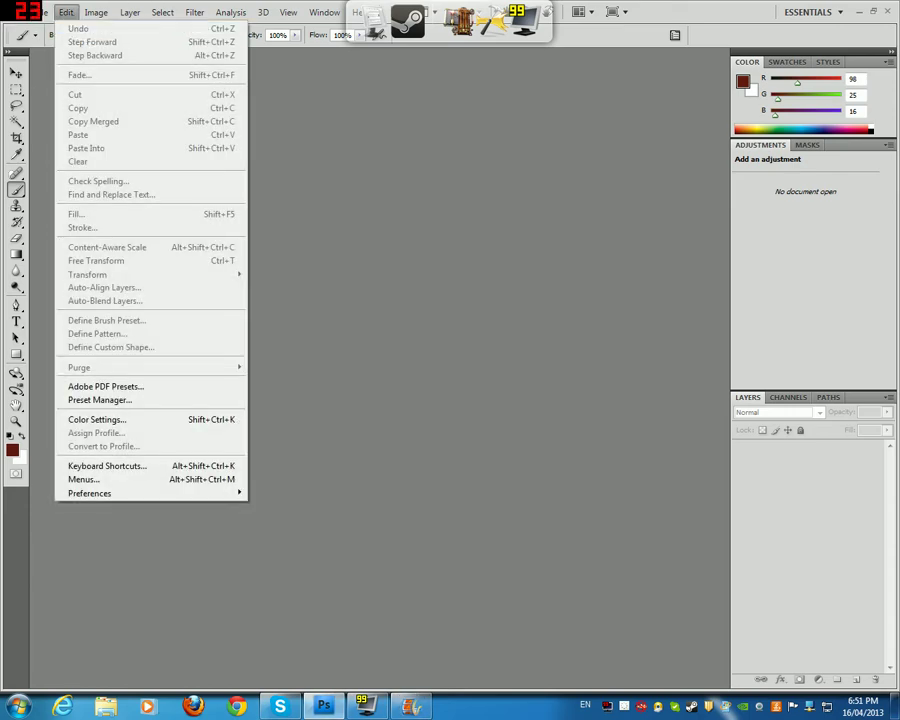
key(alt+Tab)
drag(160, 218, 421, 316)
drag(165, 222, 492, 363)
drag(155, 220, 67, 78)
key(alt+Tab)
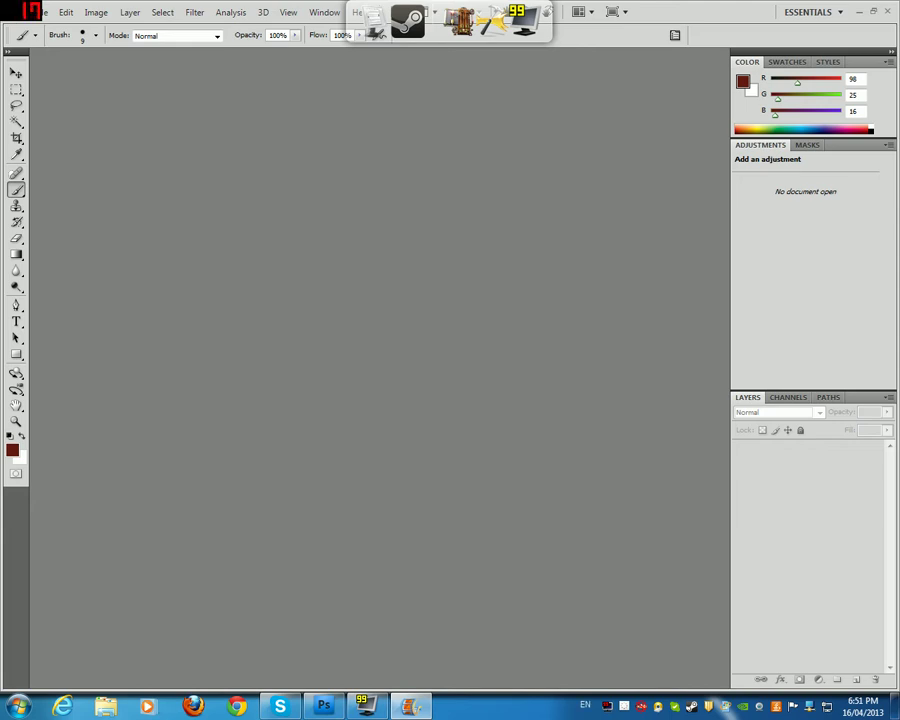
From File > Open, browse Local Disk (C:) into the Users home folder.
click(40, 13)
click(77, 44)
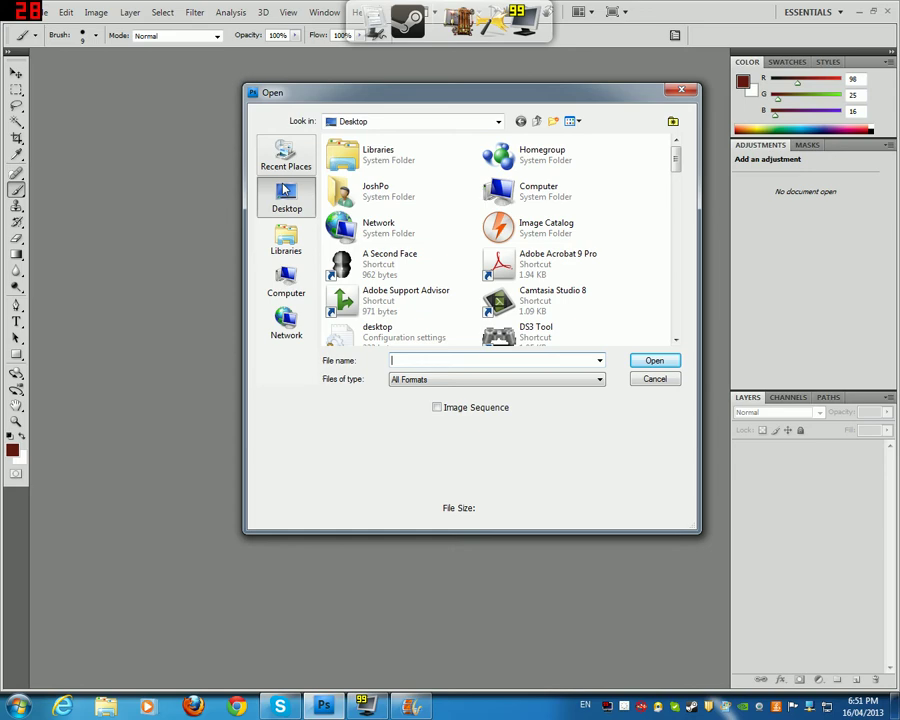
click(286, 283)
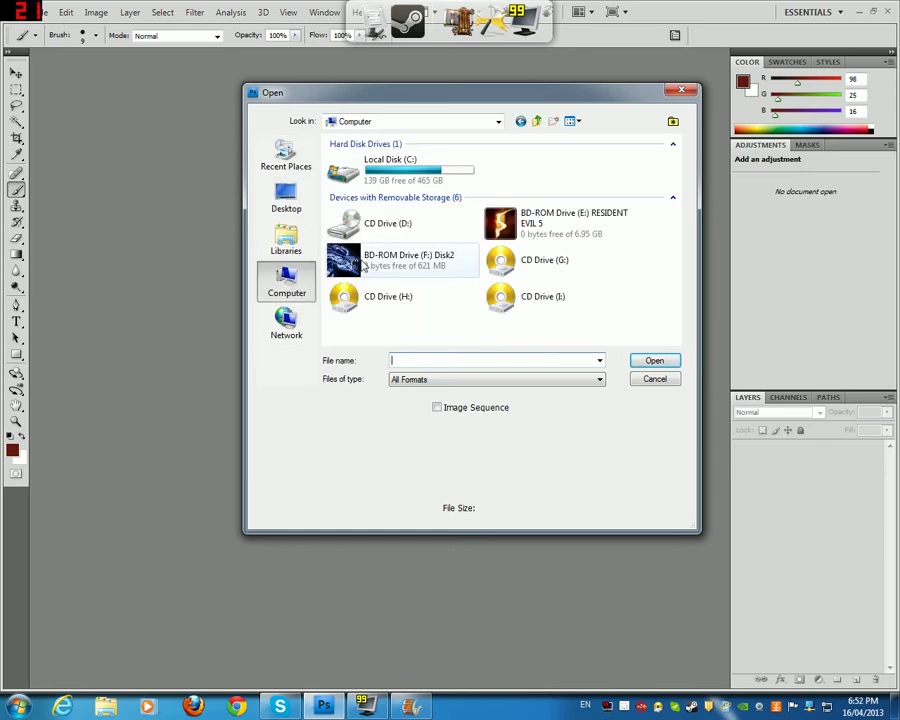
double_click(428, 182)
scroll(428, 184, down, 5)
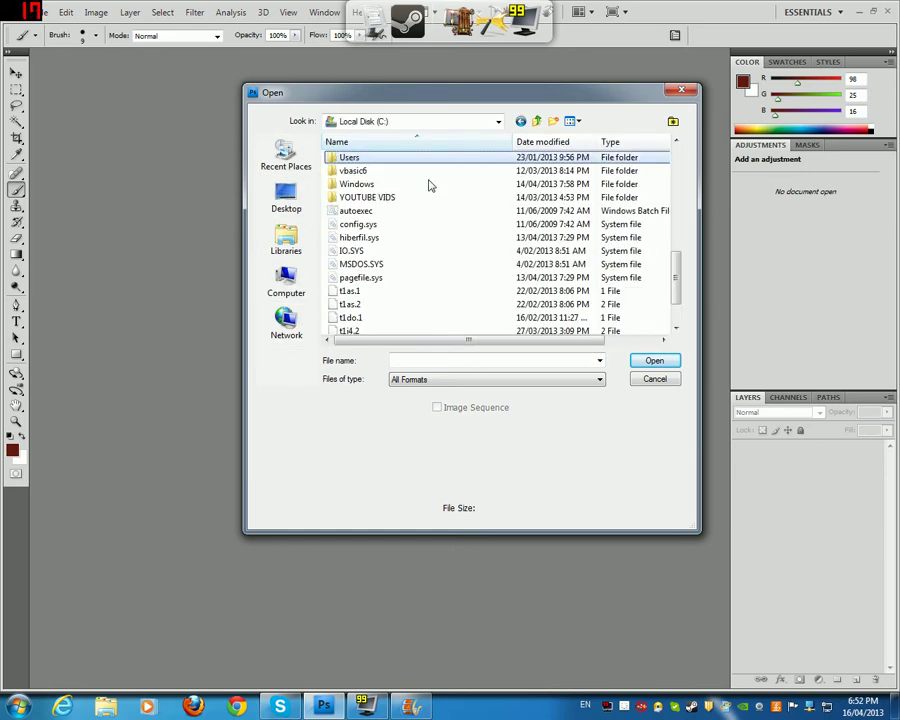
double_click(411, 158)
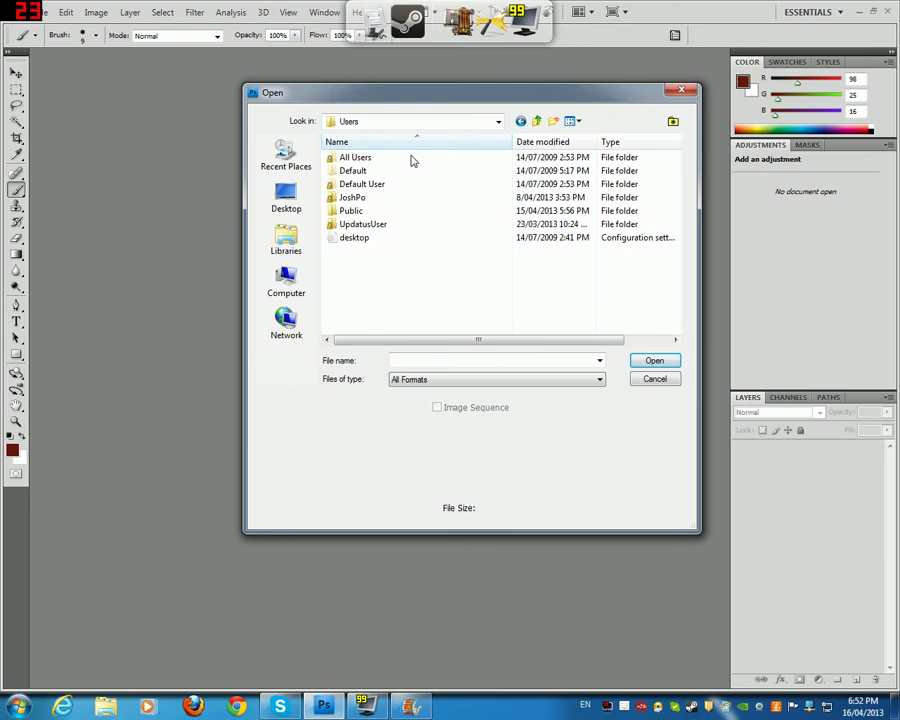
double_click(366, 198)
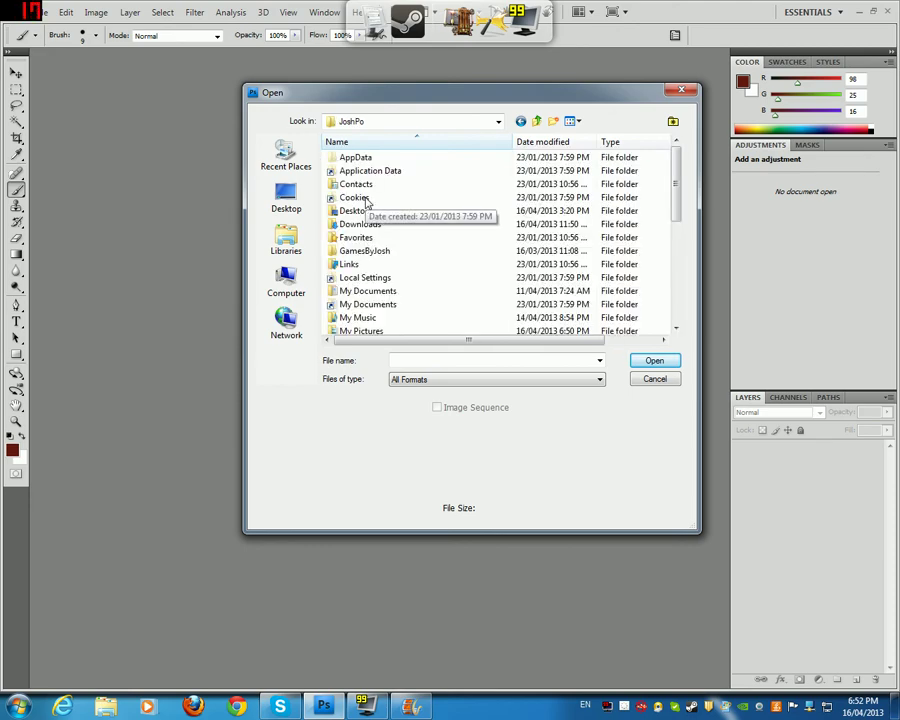
click(367, 291)
double_click(390, 333)
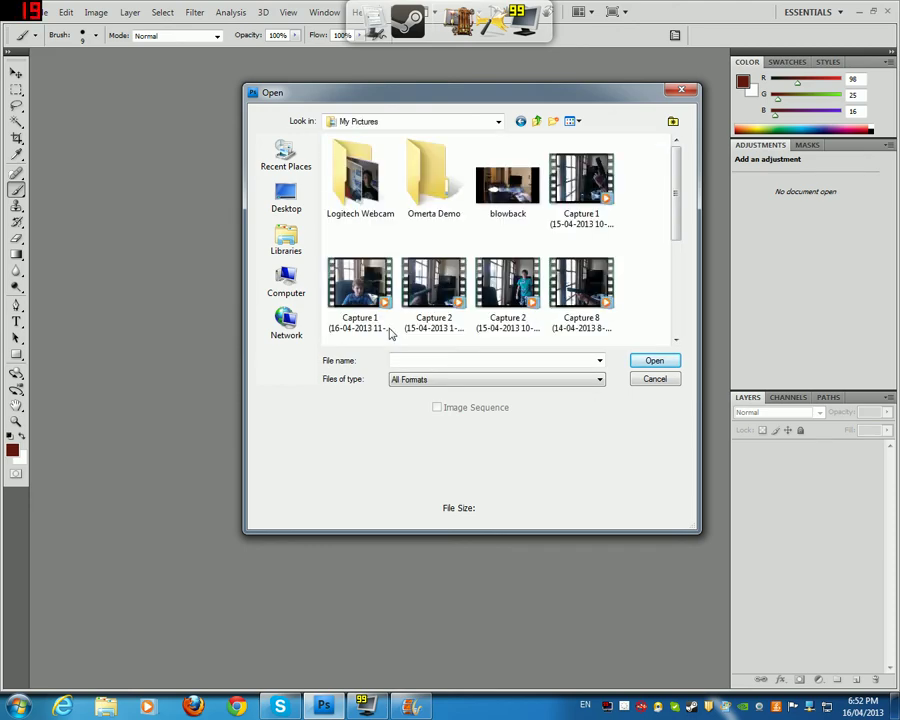
drag(675, 226, 683, 330)
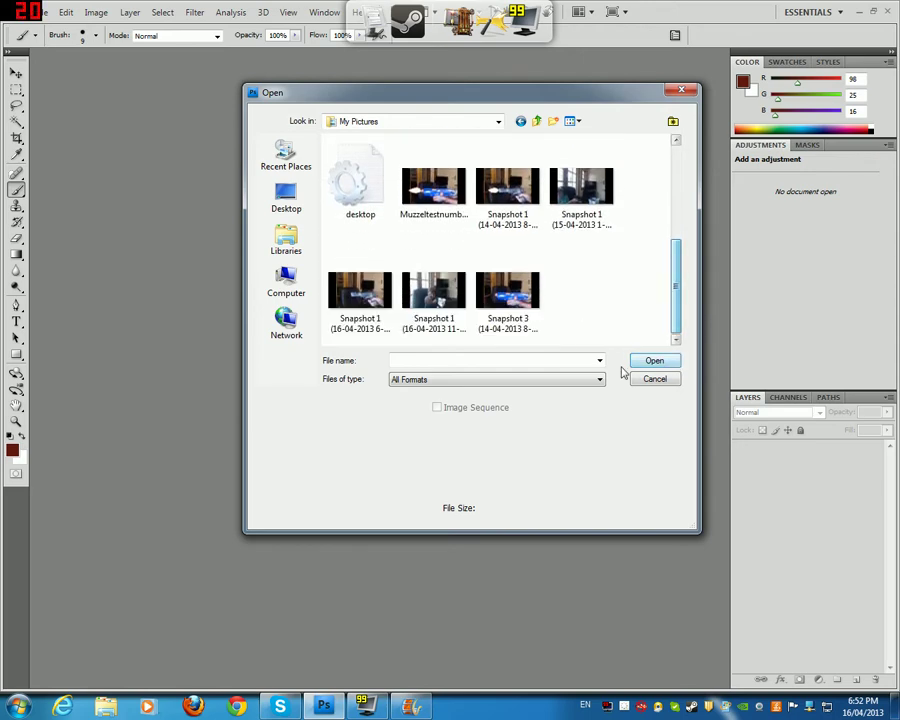
click(372, 310)
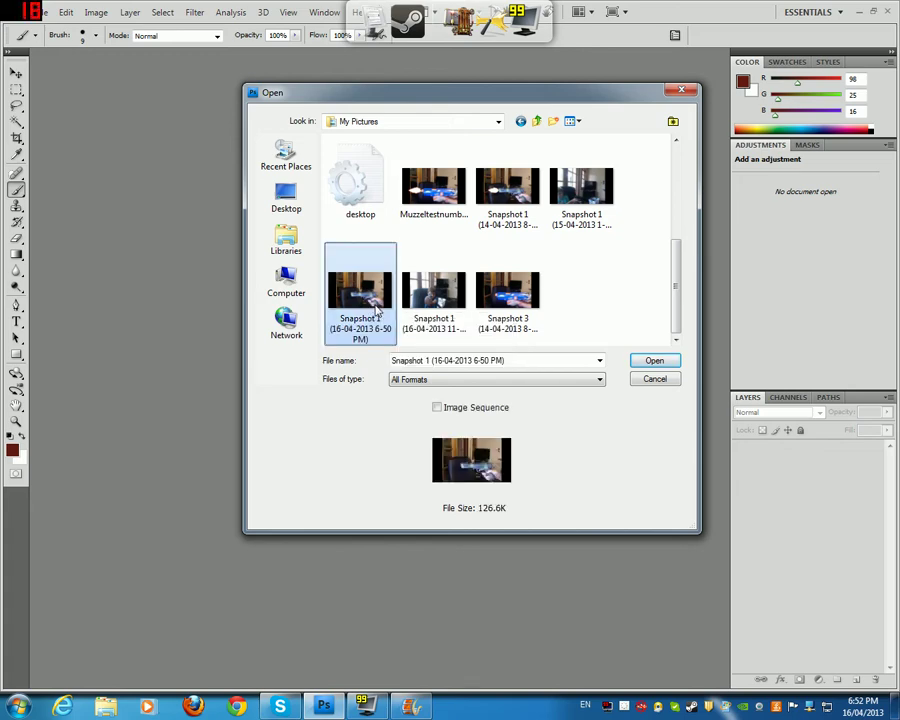
click(643, 361)
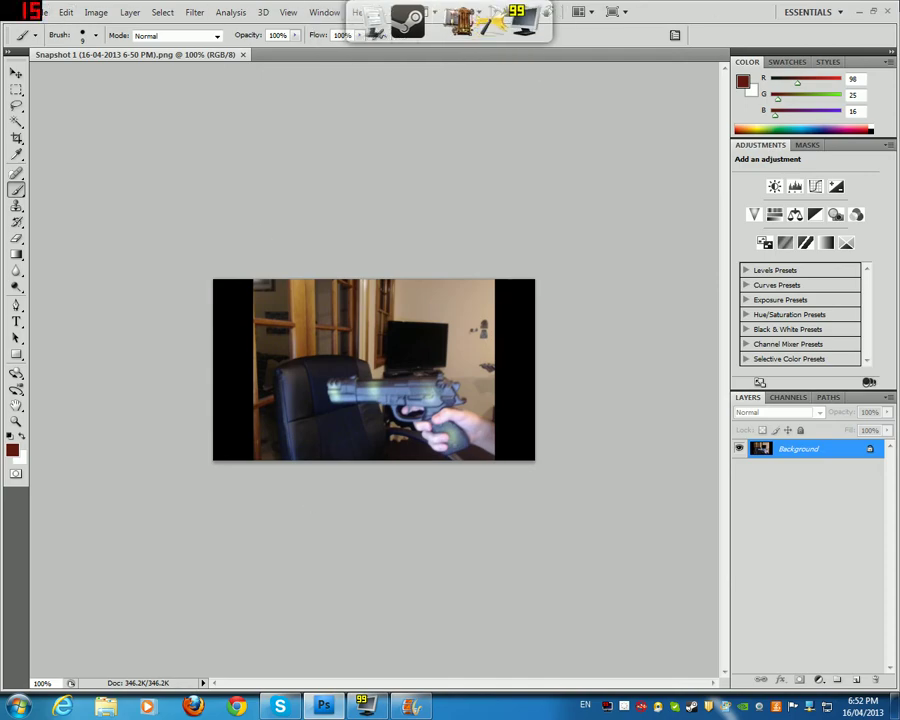
Restore the window, drag muzzelftw1 from the desktop into Photoshop, then maximize again.
double_click(615, 10)
drag(658, 183, 618, 498)
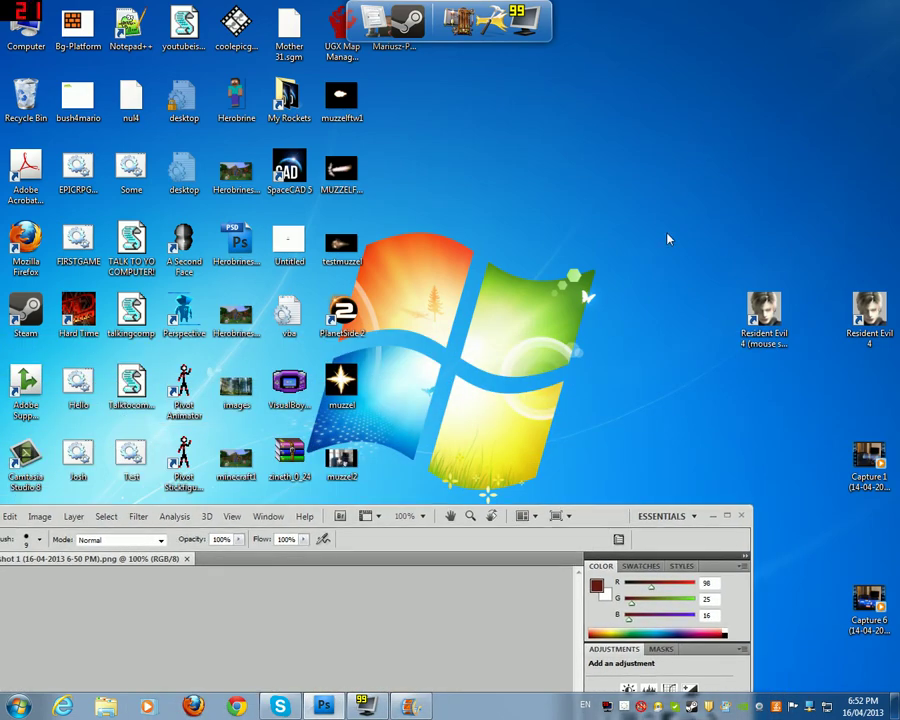
drag(673, 314, 668, 116)
drag(352, 97, 458, 295)
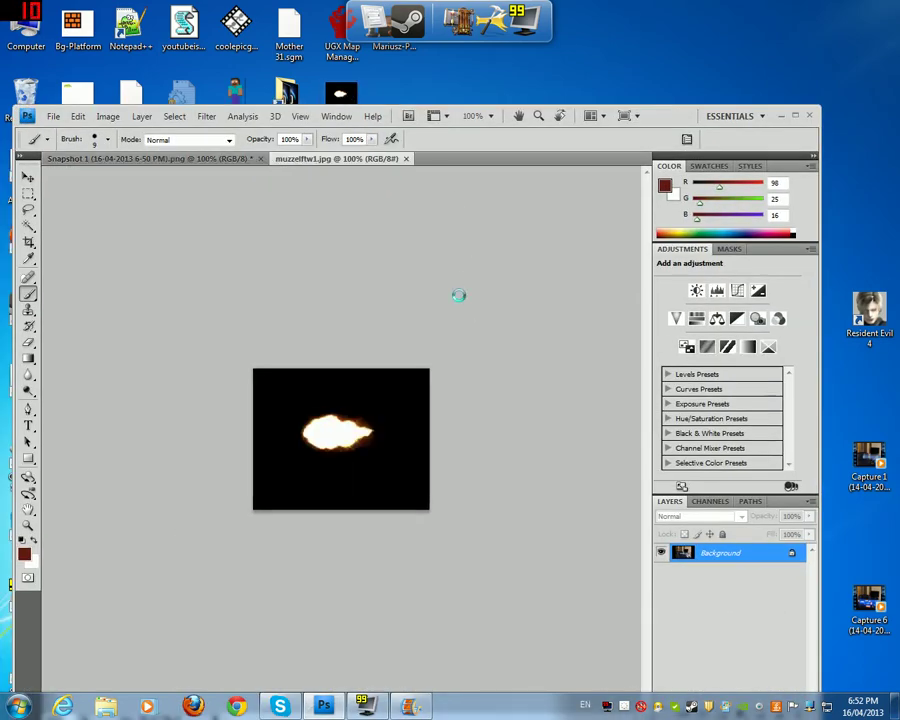
click(795, 116)
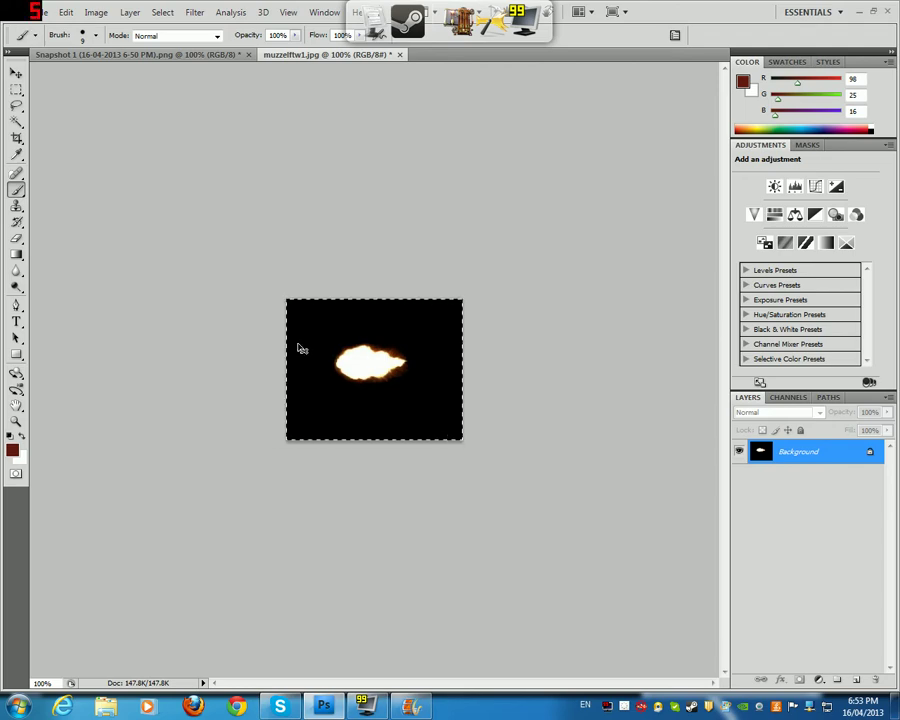
Paste the muzzle flash into the gun snapshot as a new layer with Screen blend mode.
click(197, 56)
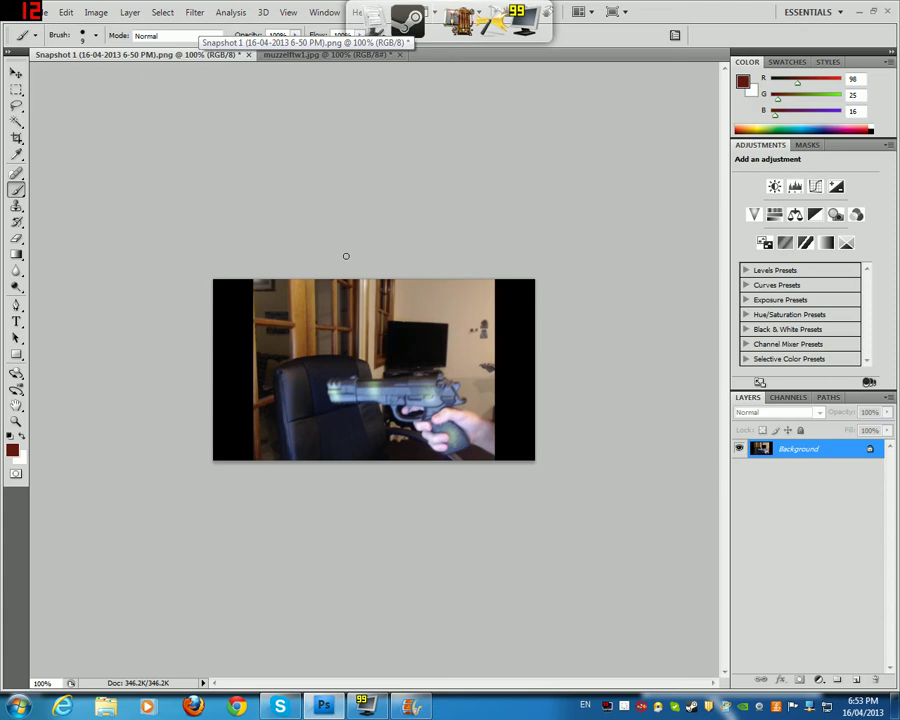
key(ctrl+v)
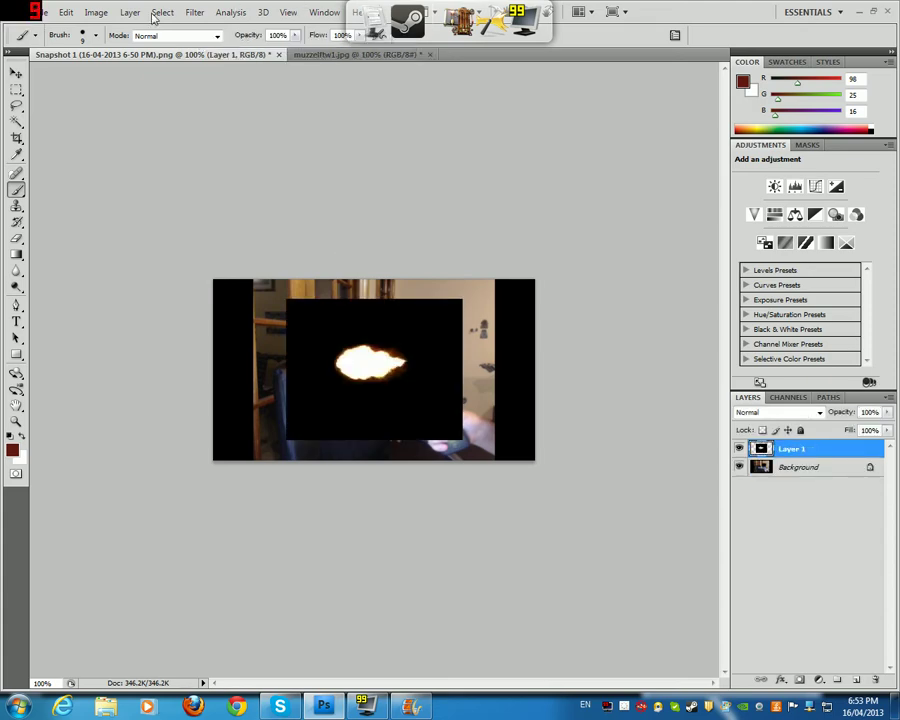
click(16, 73)
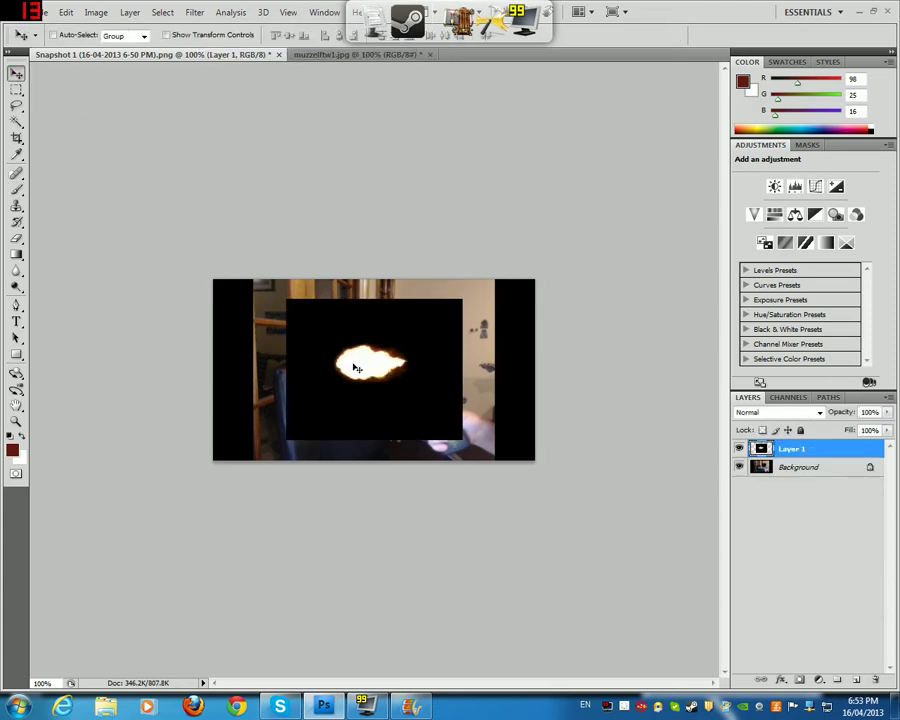
mouse_move(450, 342)
mouse_down()
mouse_move(440, 342)
mouse_move(458, 374)
mouse_move(453, 361)
mouse_up()
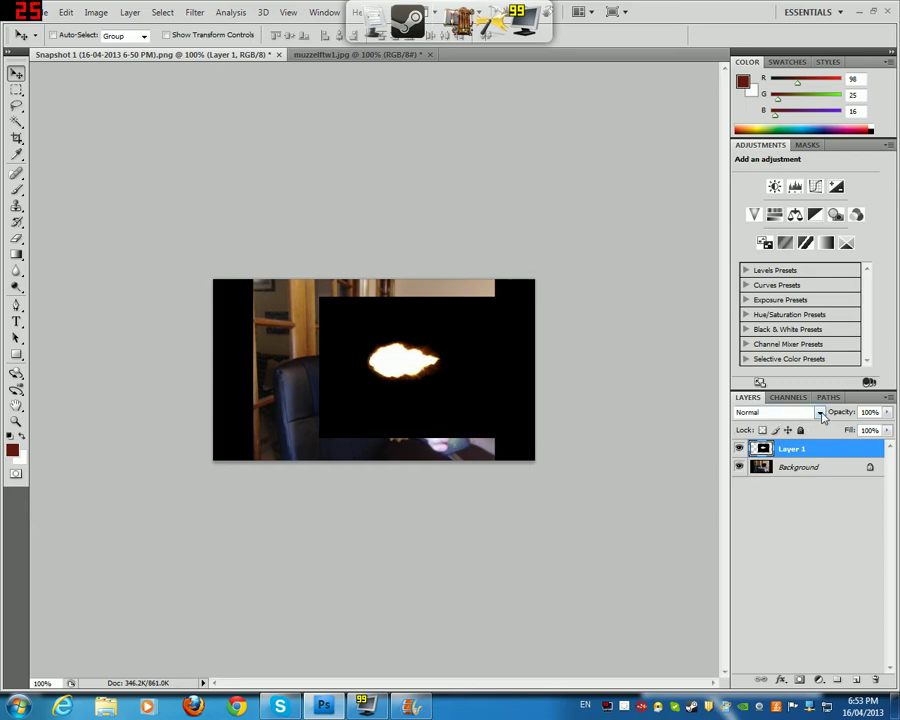
click(820, 413)
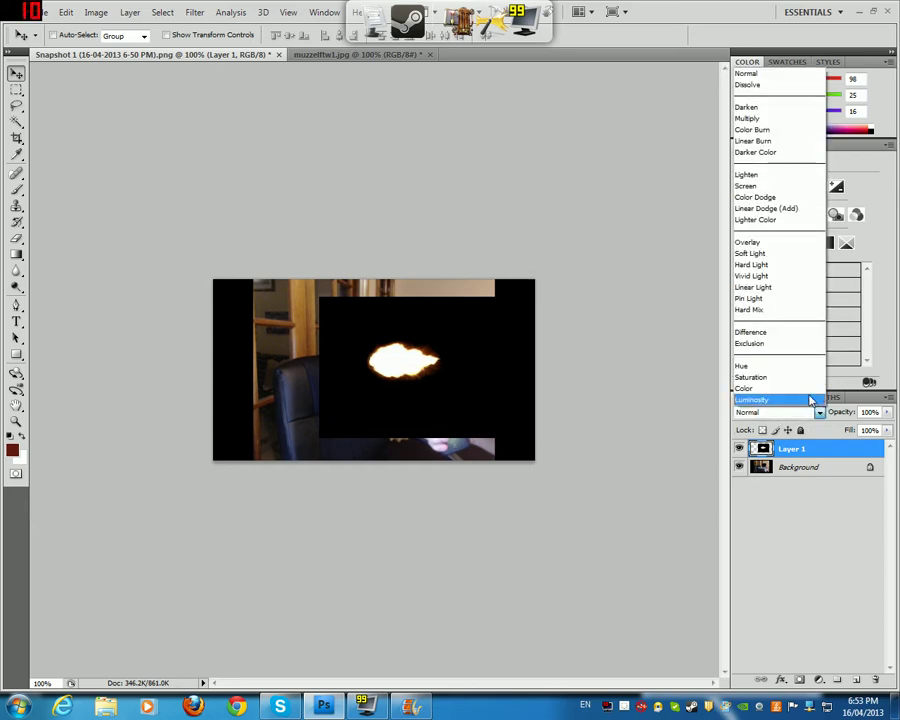
click(756, 186)
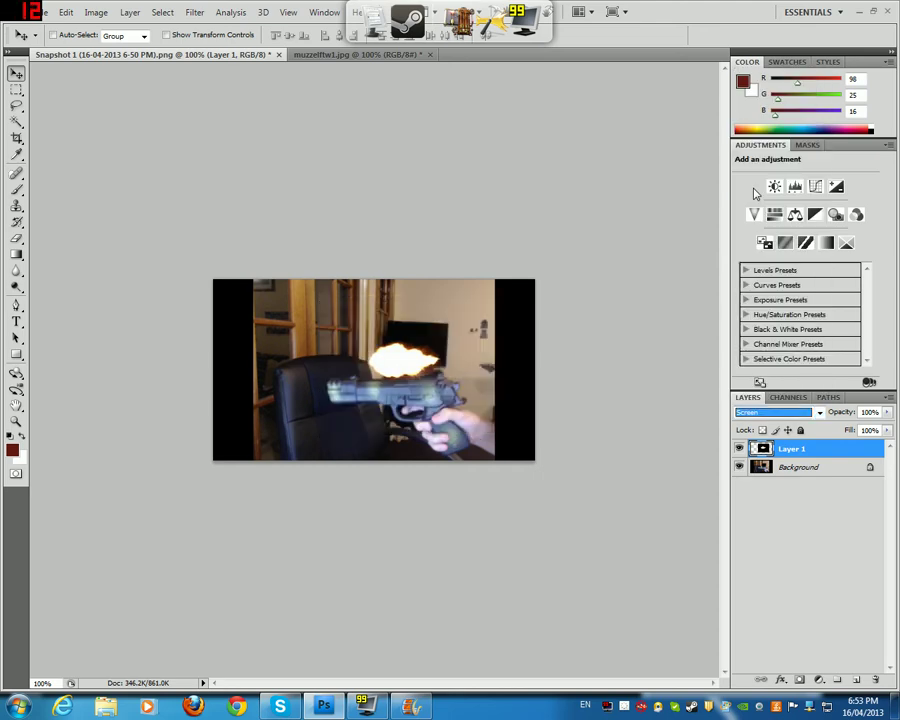
Zoom in to inspect the flash, reset to 100%, and move it left of the gun.
click(16, 420)
drag(406, 363, 402, 362)
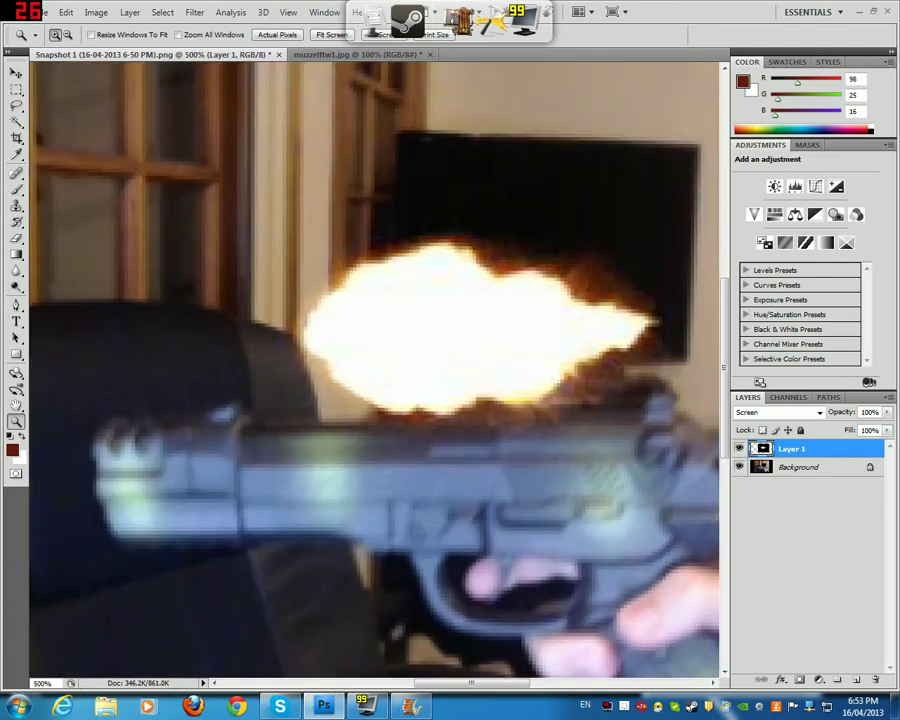
click(42, 683)
text(100)
key(Return)
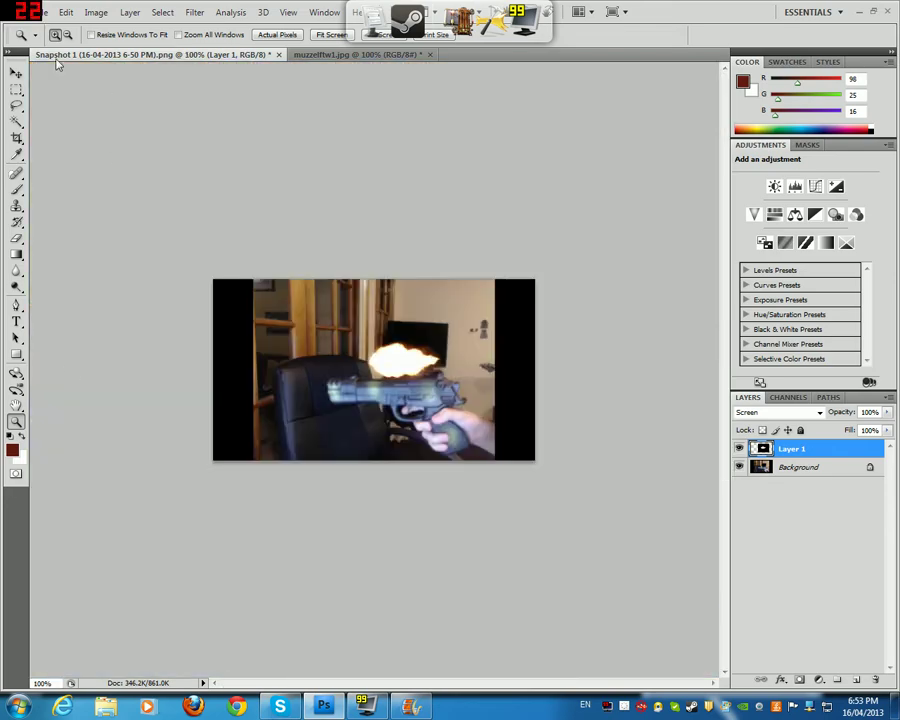
click(16, 73)
drag(403, 359, 318, 368)
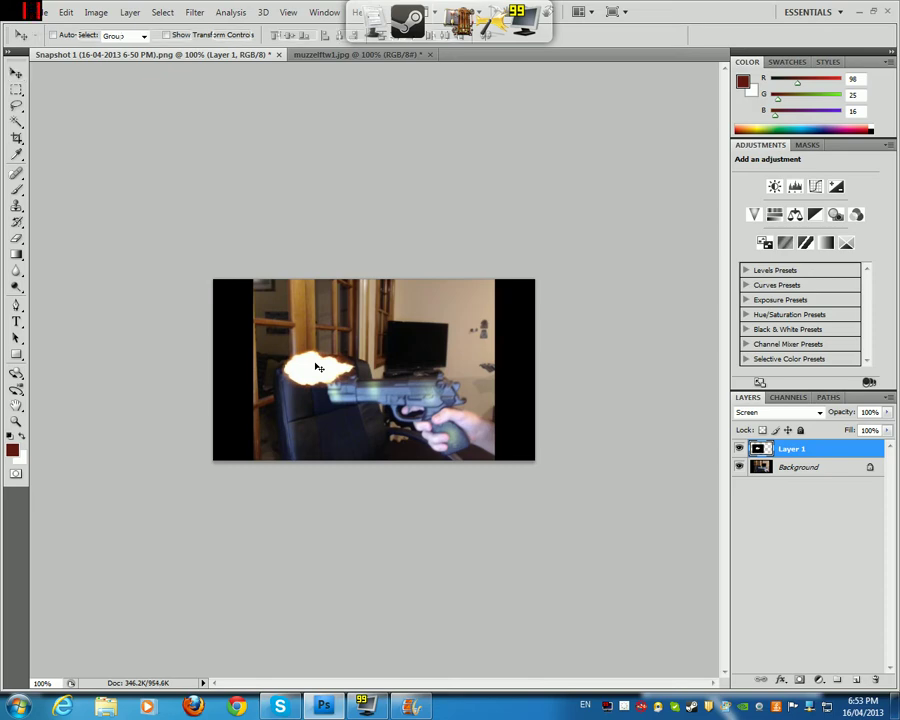
Mirror the muzzle flash to point left, enlarge it at the barrel tip, and apply the transform.
key(ctrl+t)
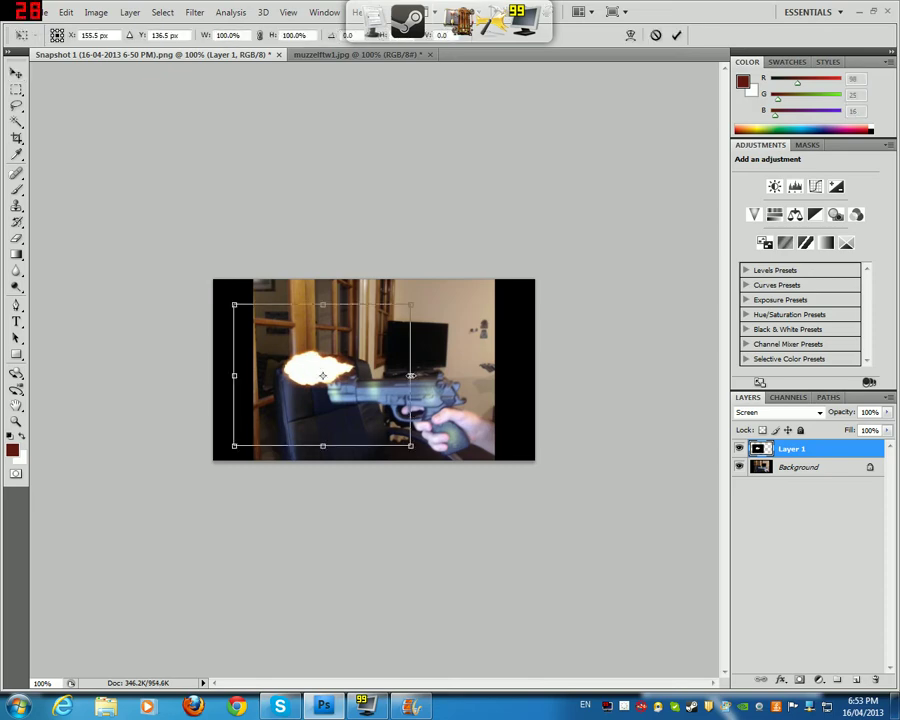
drag(410, 375, 77, 360)
drag(212, 376, 358, 412)
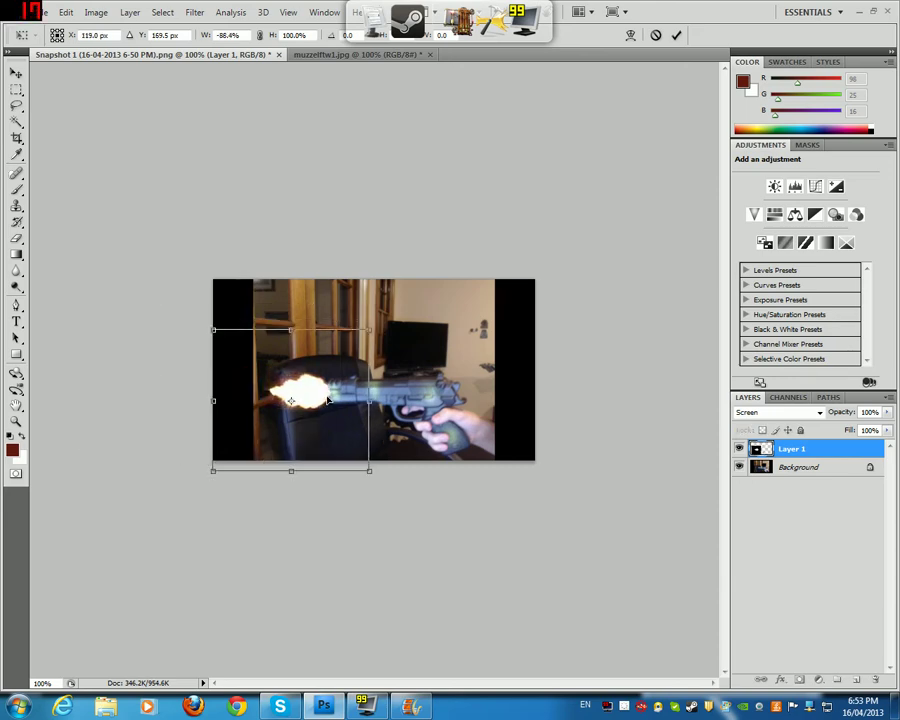
drag(369, 327, 376, 321)
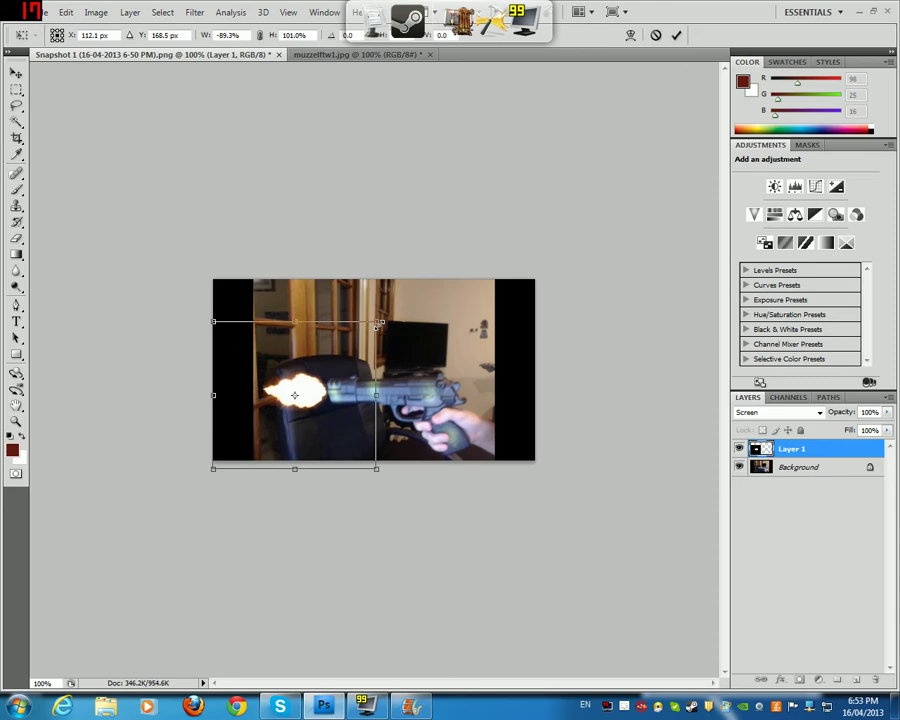
key(Down)
key(Down)
key(Down)
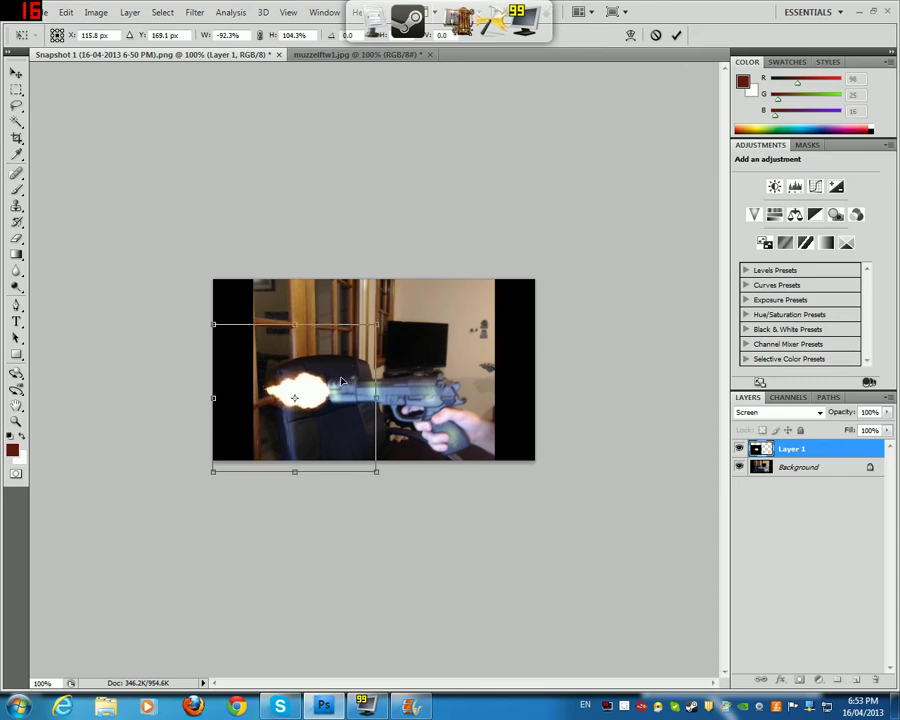
key(Up)
key(Up)
key(Up)
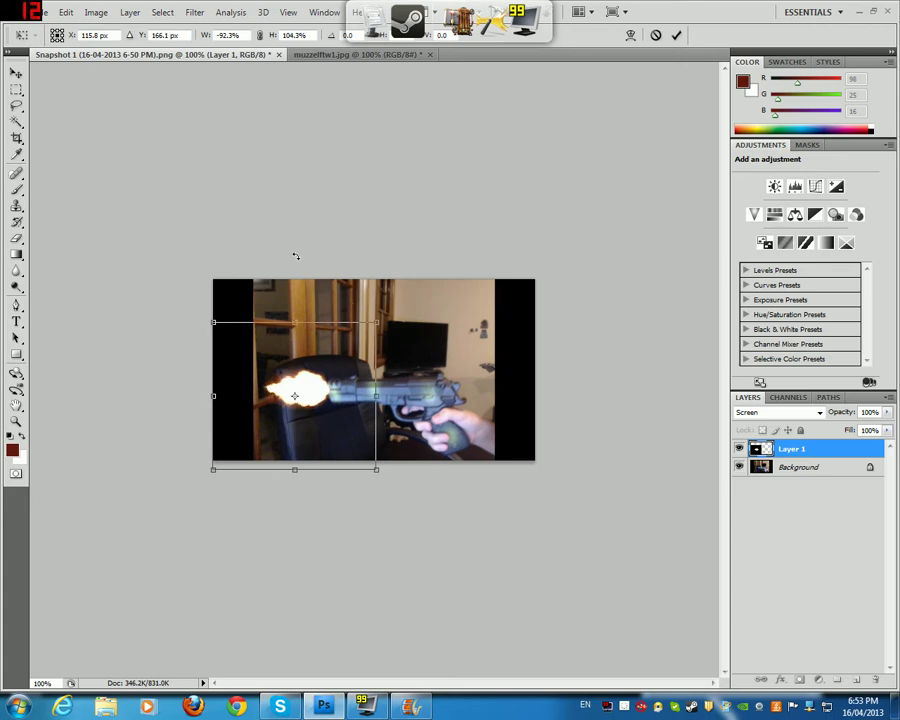
click(17, 70)
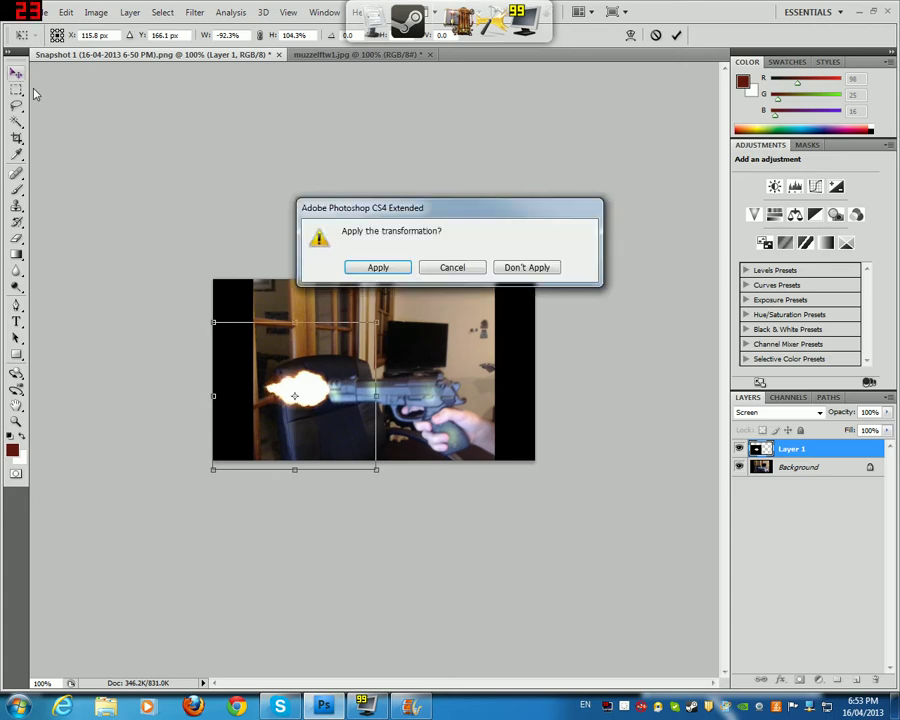
click(372, 265)
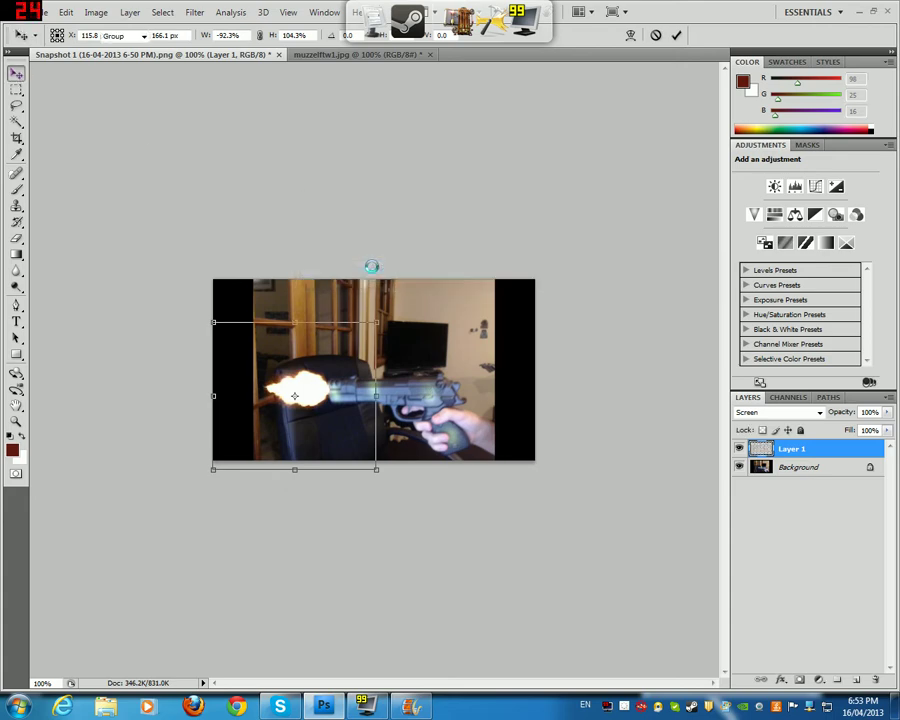
Save the composite to the Desktop as an interlaced PNG named youtubemuzzel.png.
click(45, 12)
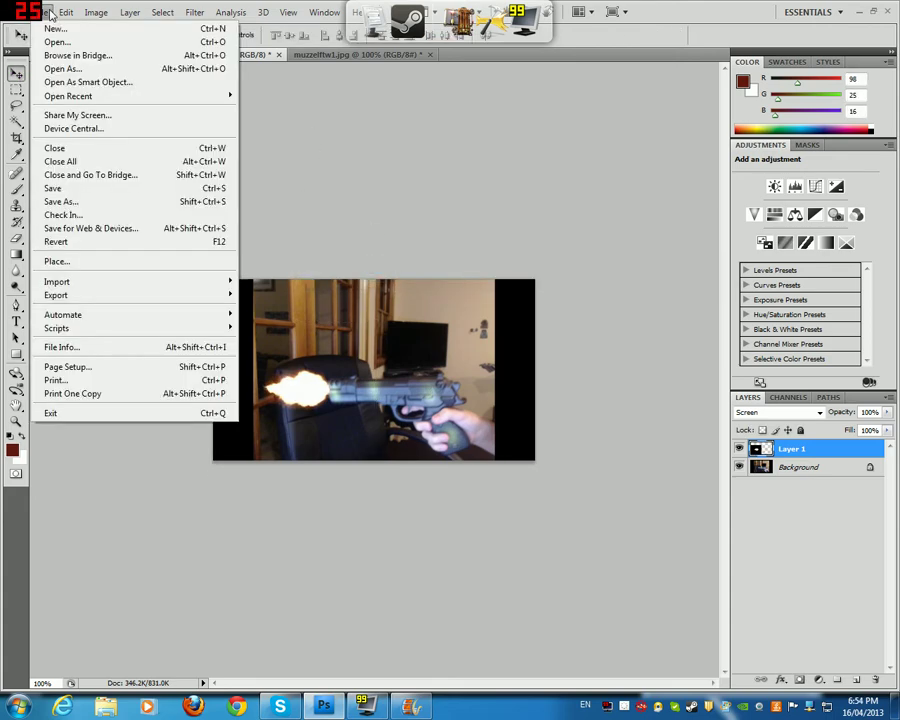
click(74, 201)
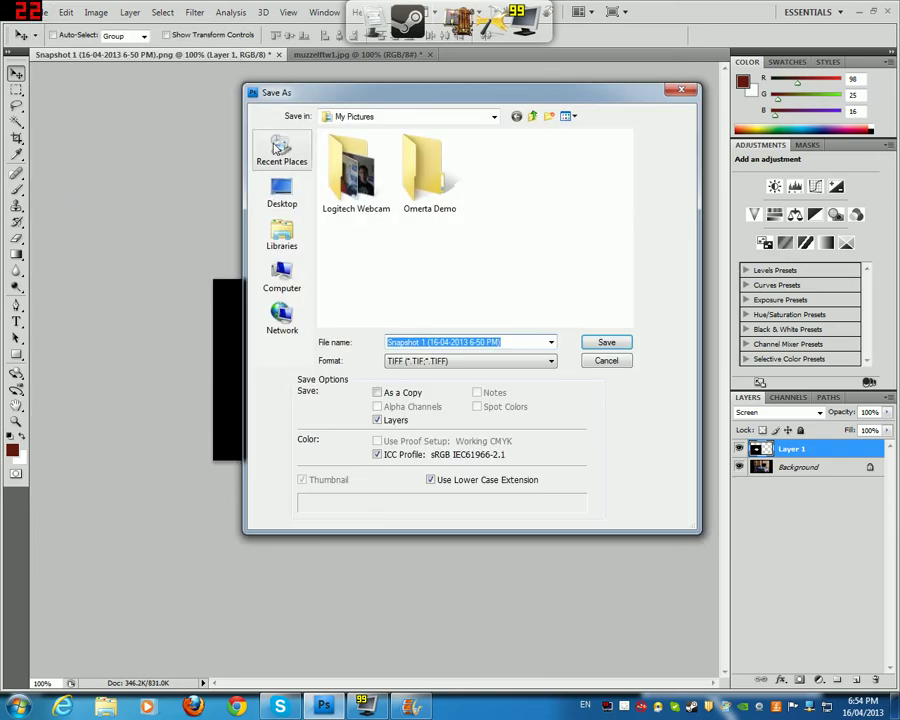
click(289, 200)
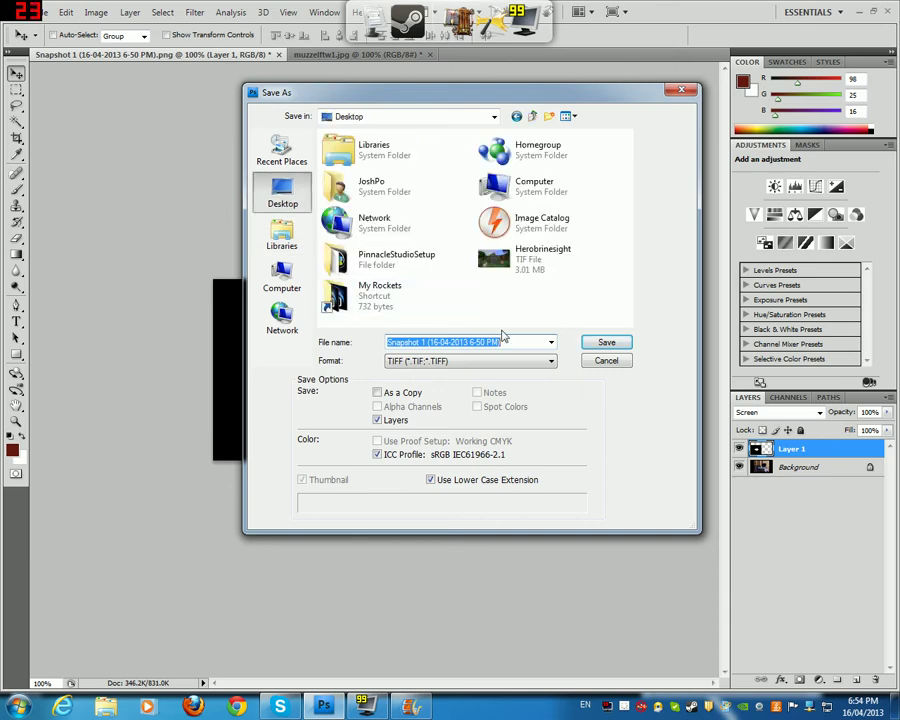
text(y)
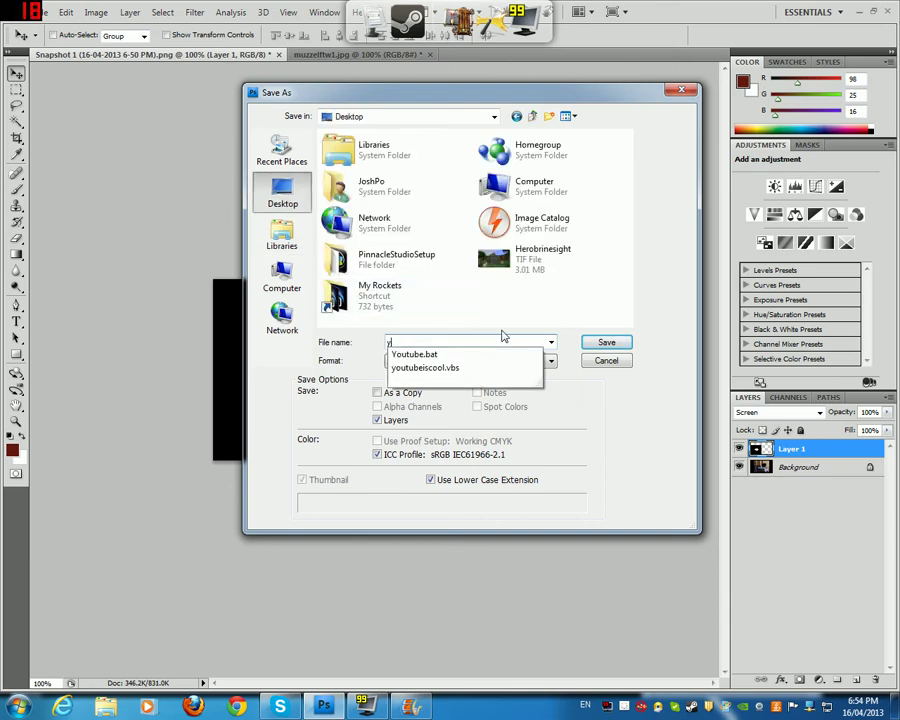
text(outubemu)
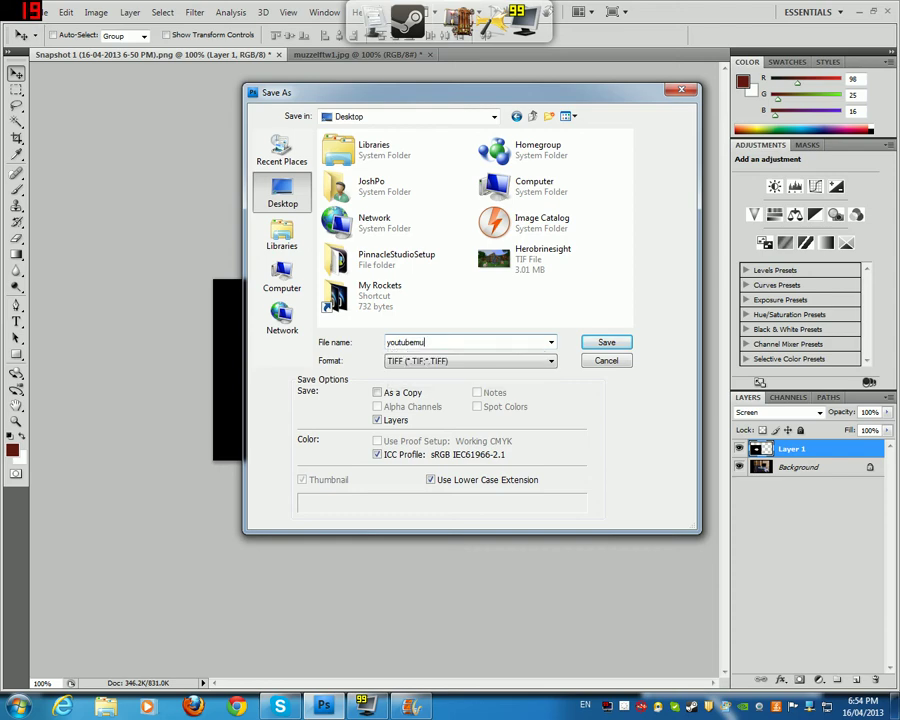
text(zzel)
click(518, 361)
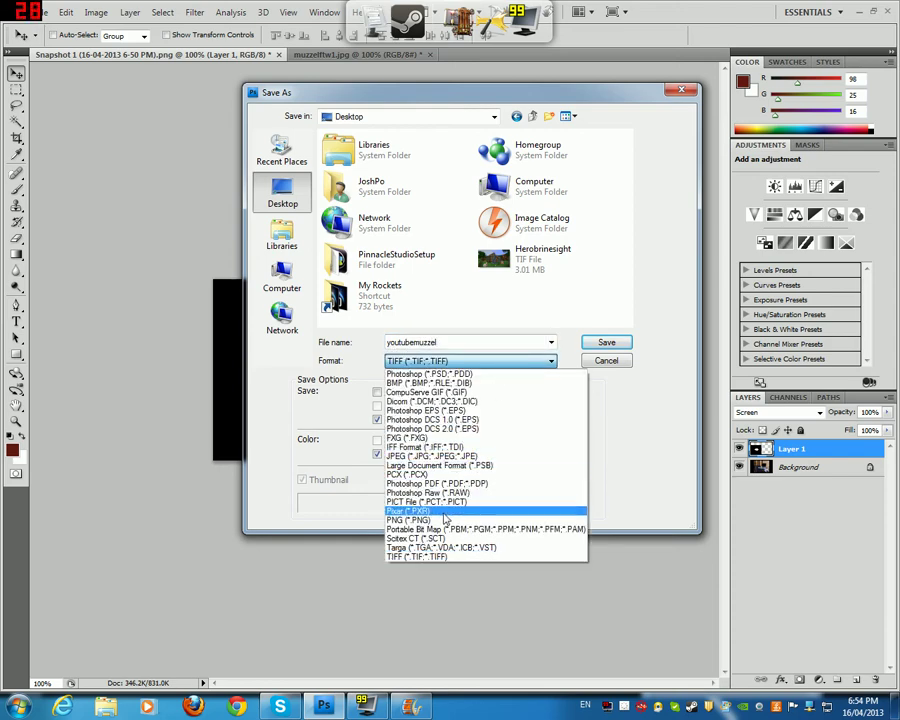
click(448, 520)
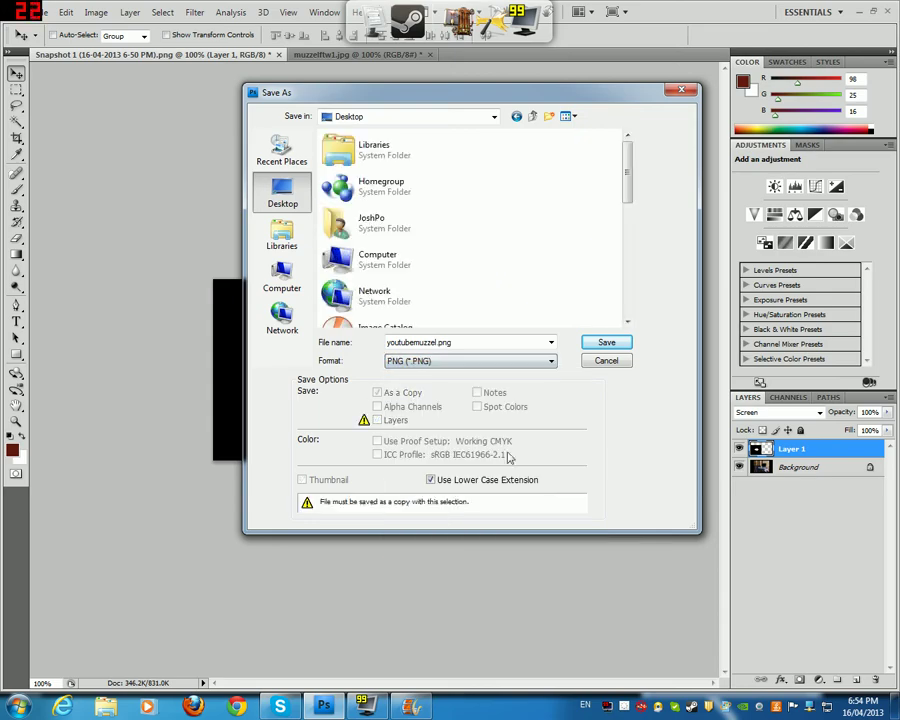
click(605, 344)
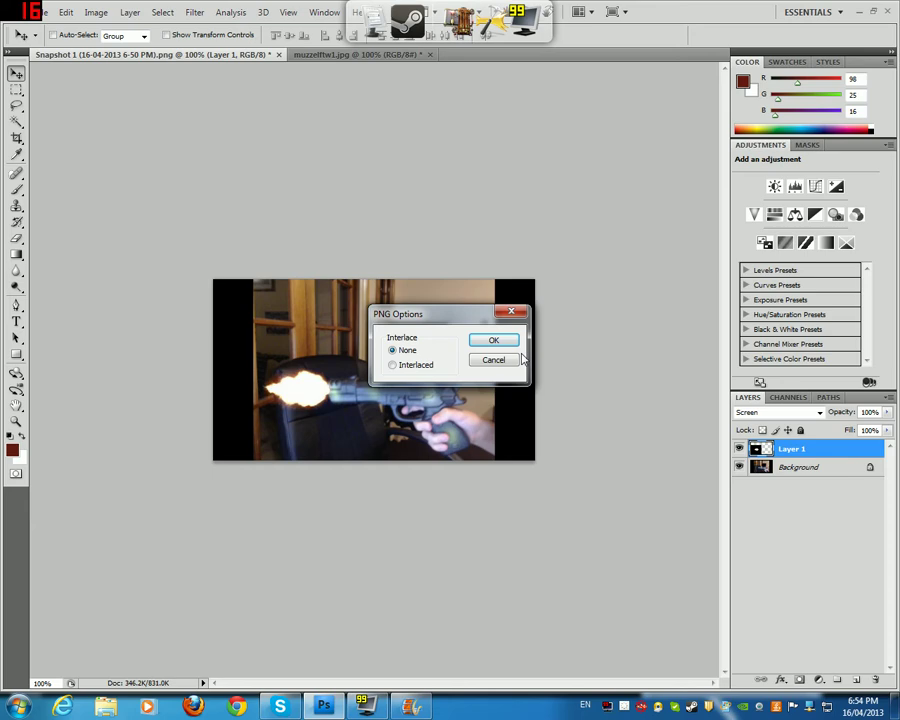
click(417, 366)
click(490, 341)
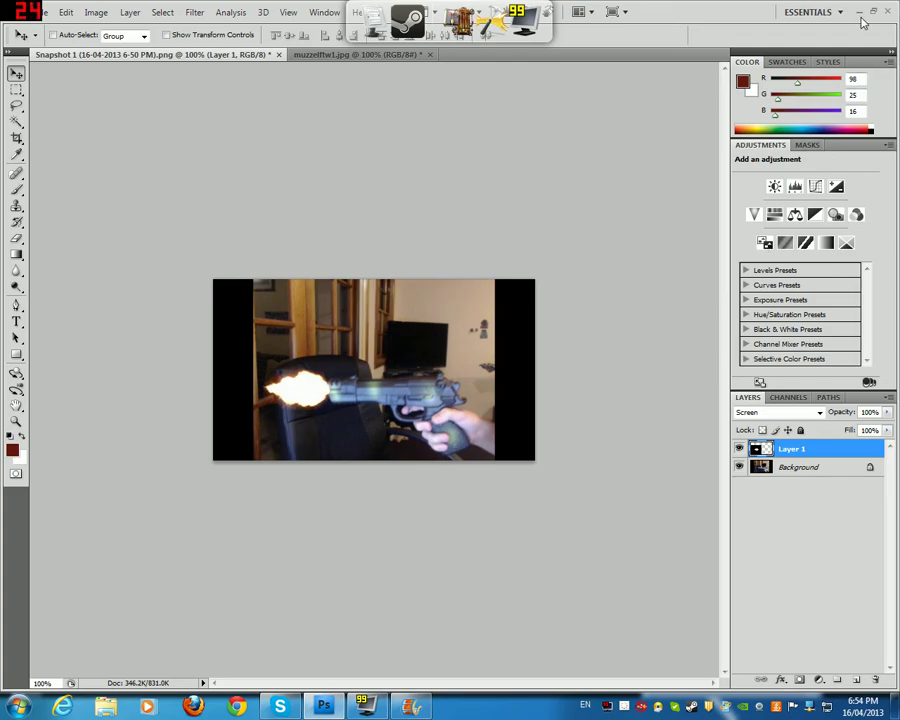
Minimize Photoshop and bring the Movie Maker window back up maximized.
key(super+d)
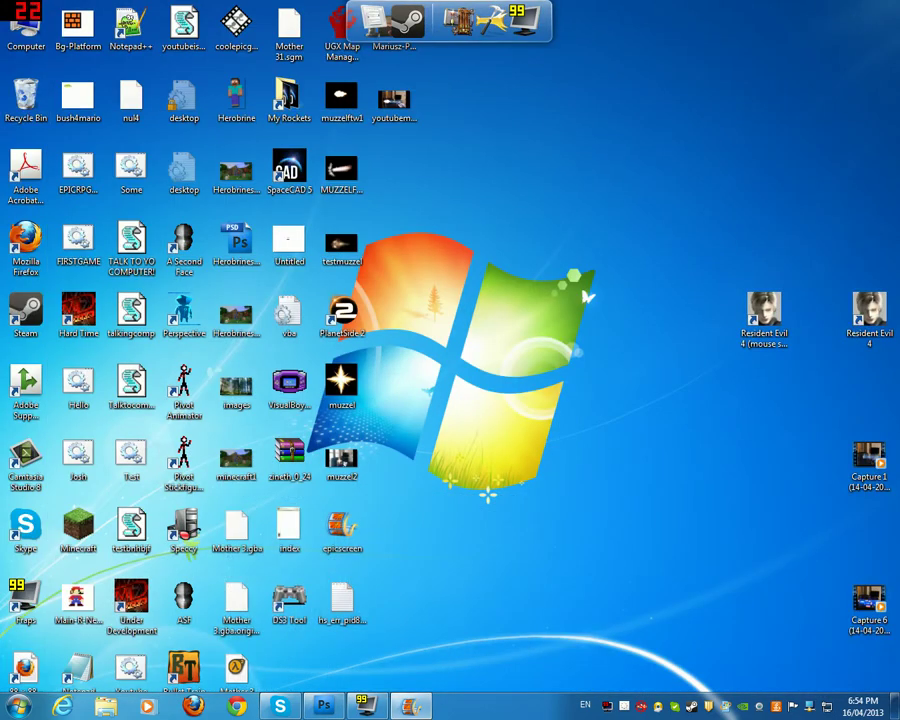
key(alt+Tab)
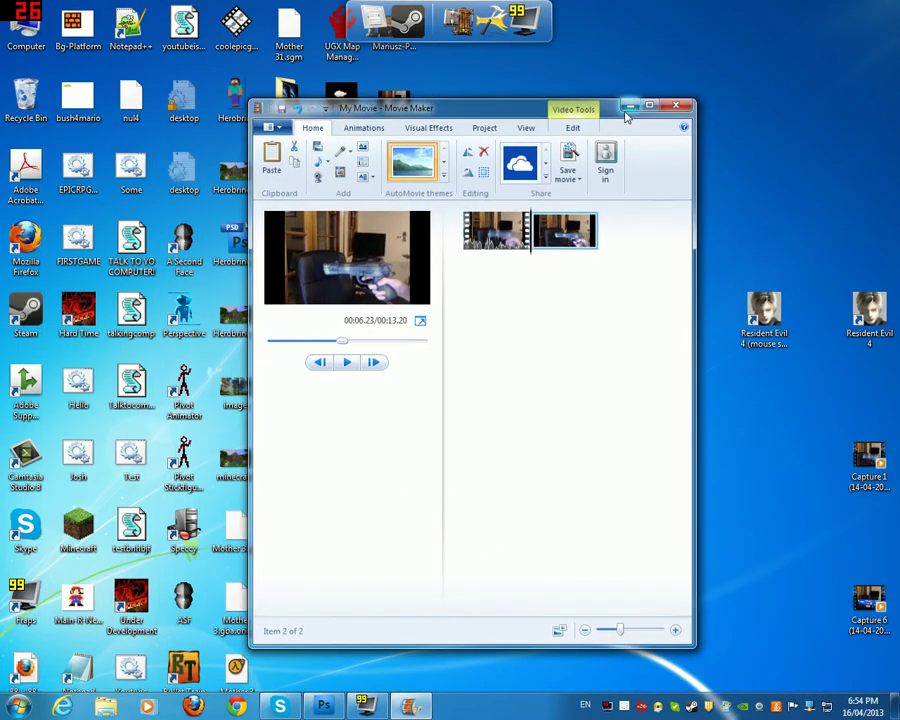
click(645, 108)
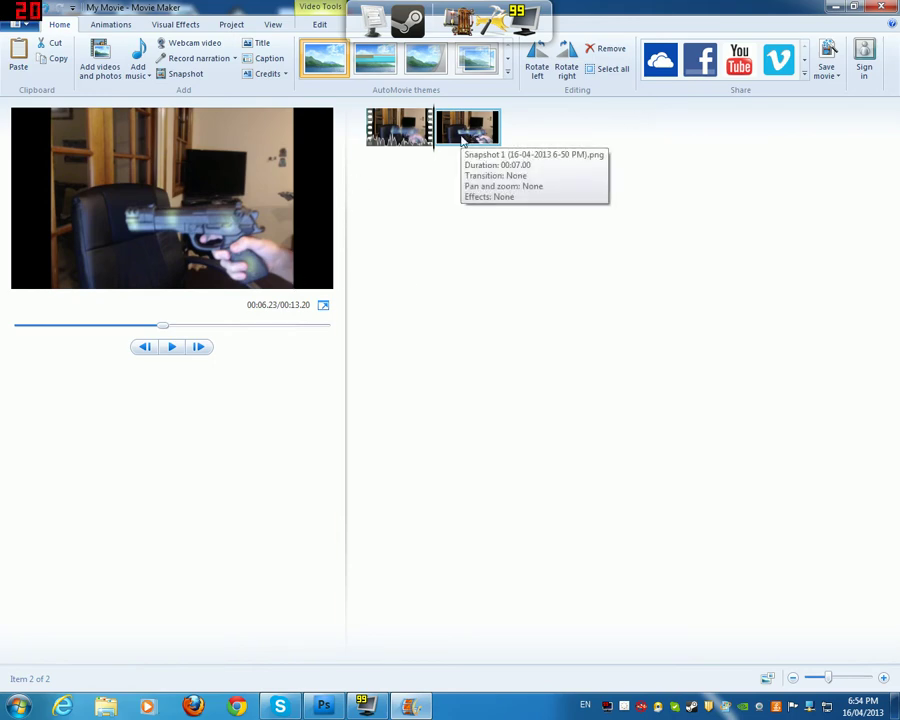
Split the first gun clip at the firing point, 00:02.17.
click(389, 149)
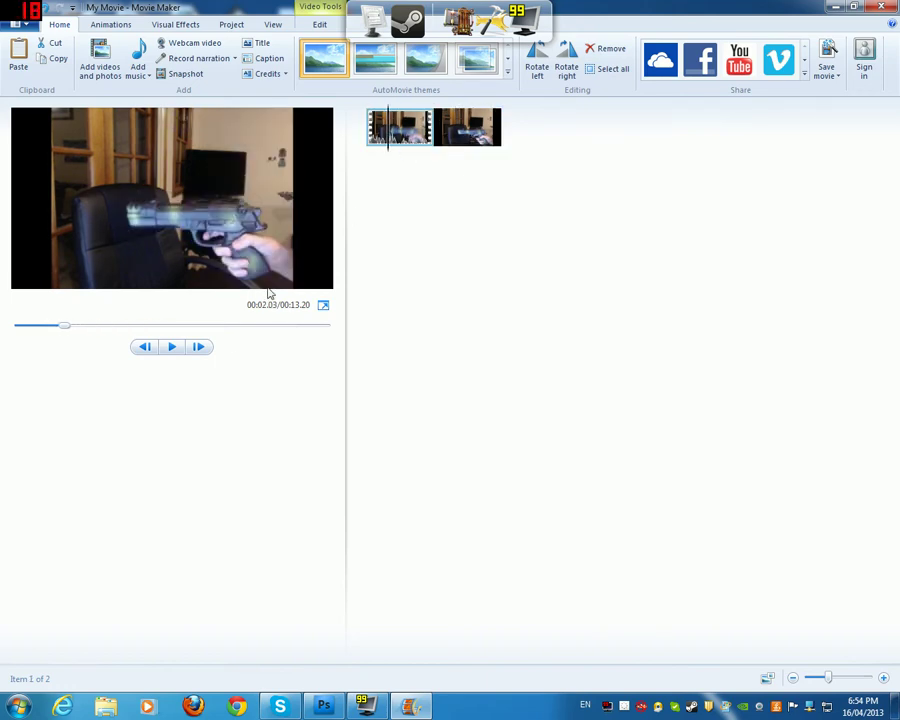
click(201, 347)
click(201, 347)
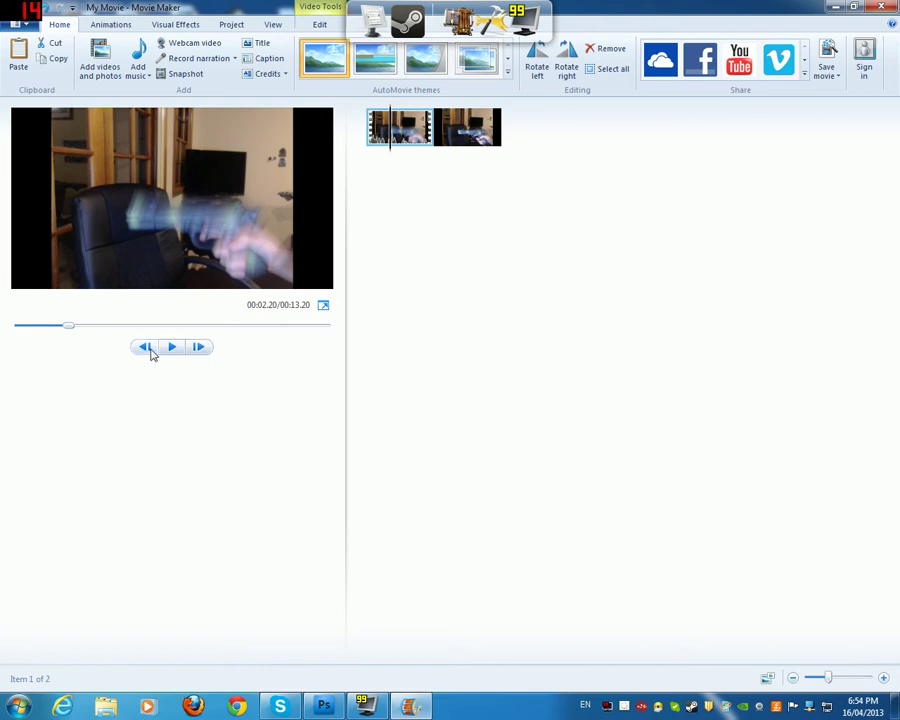
click(150, 350)
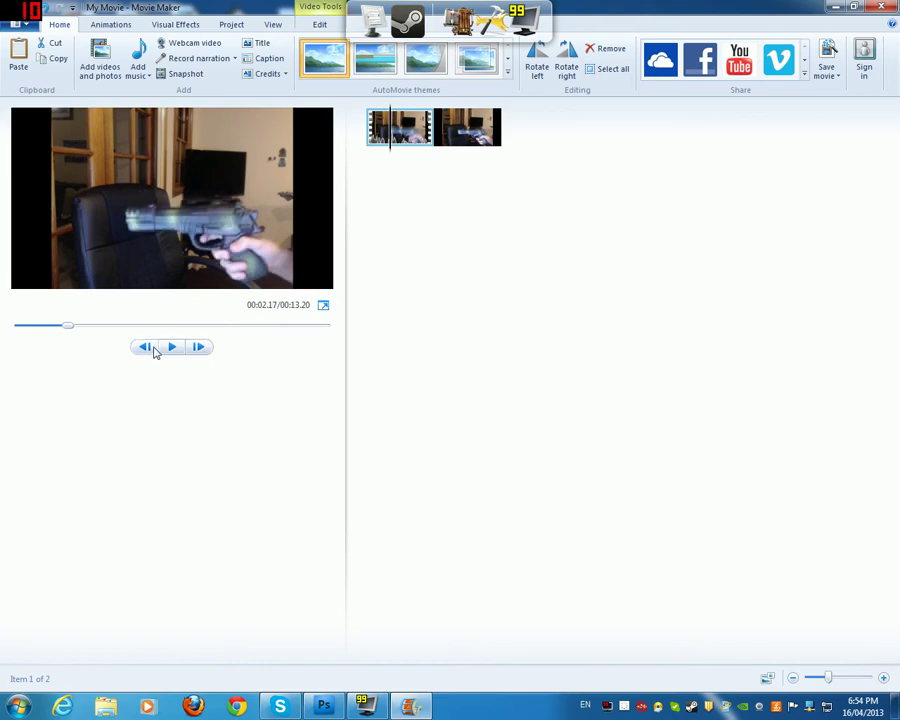
key(m)
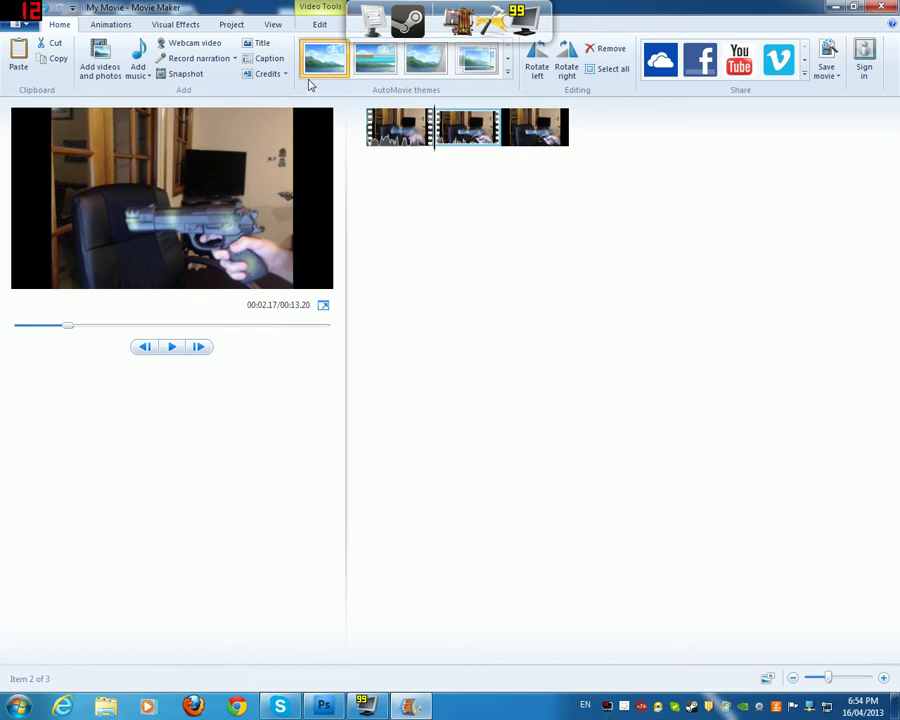
Remove the old PNG still clip from the storyboard.
click(318, 28)
click(57, 26)
click(548, 130)
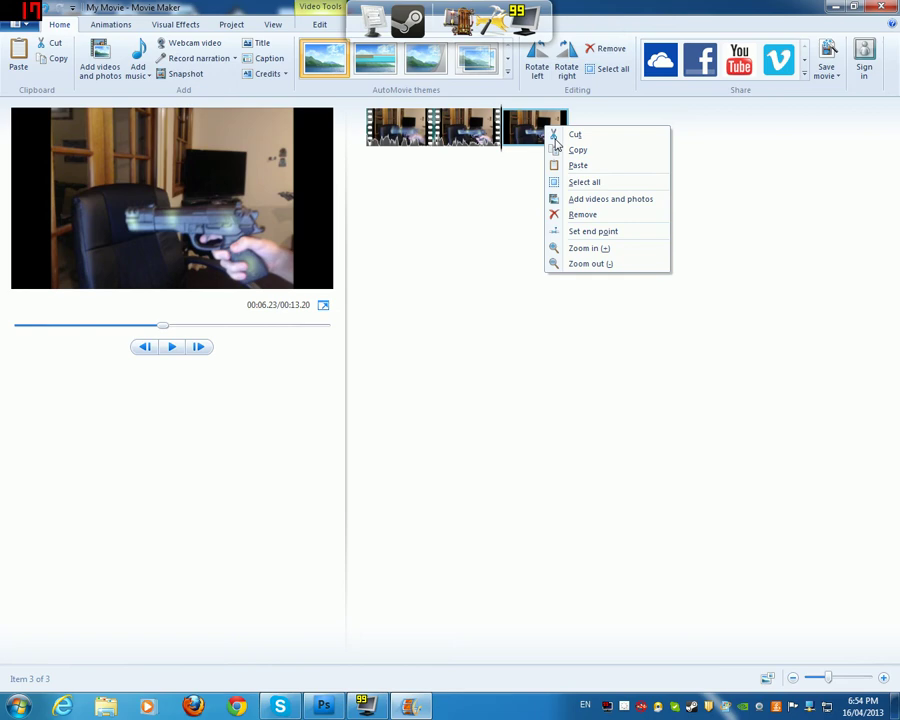
click(584, 215)
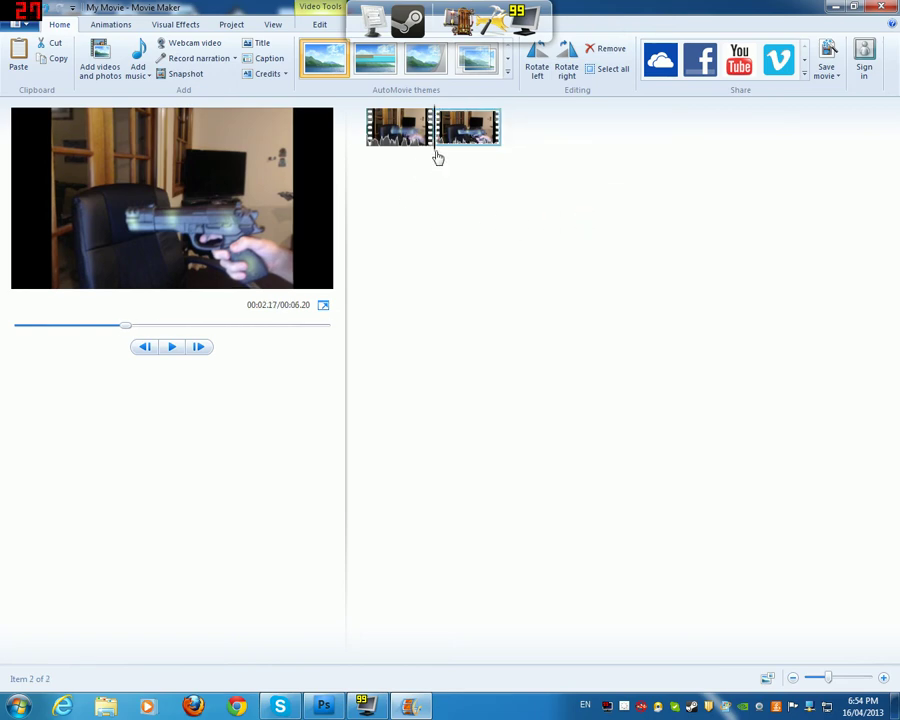
Preview the movie from the start, then rewind it slightly.
click(354, 153)
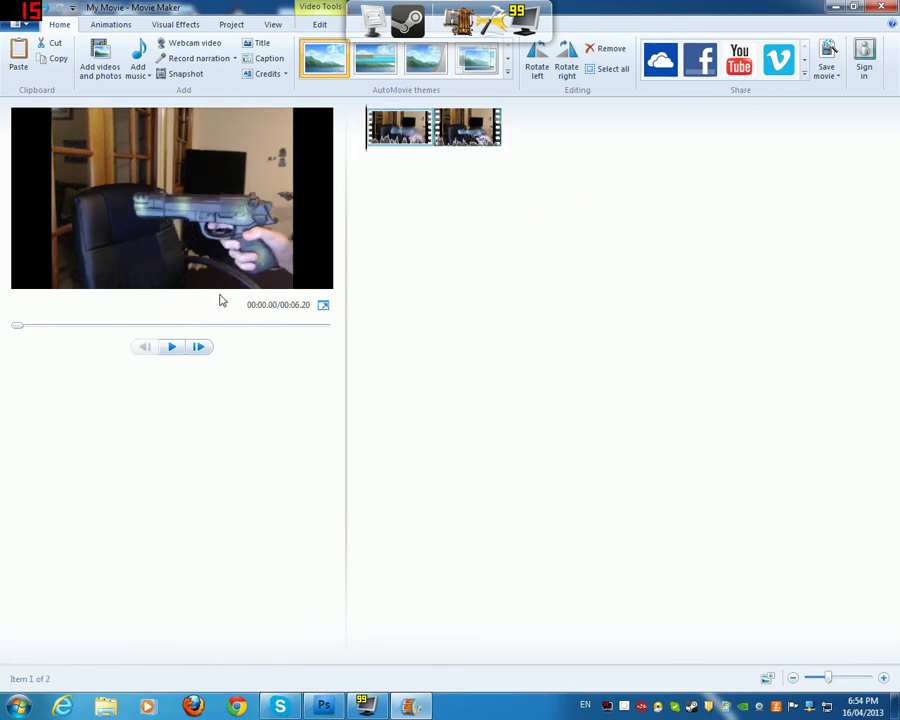
click(171, 347)
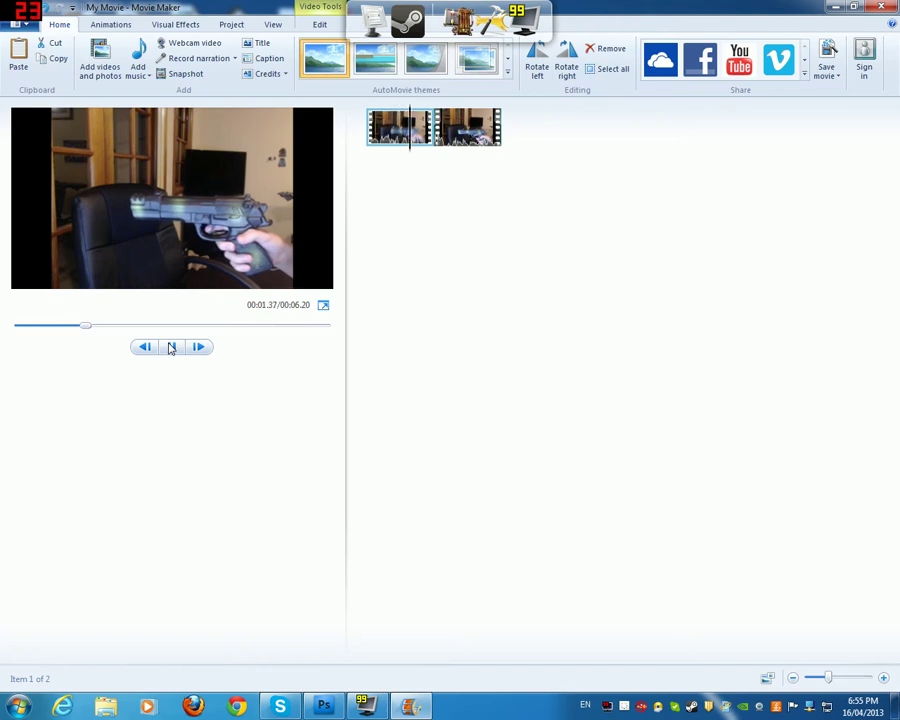
click(171, 347)
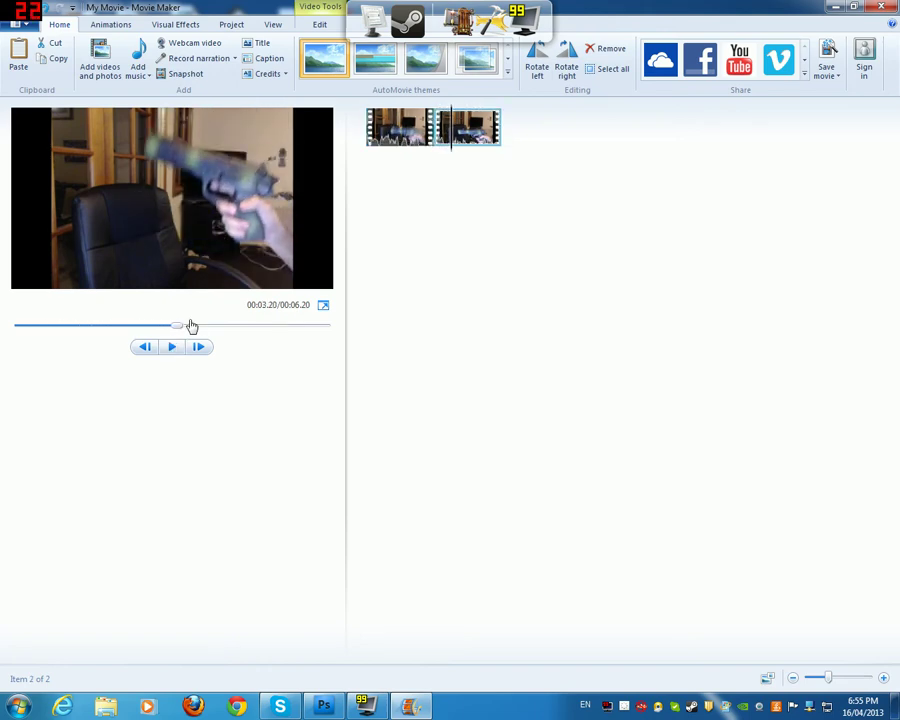
drag(185, 325, 32, 327)
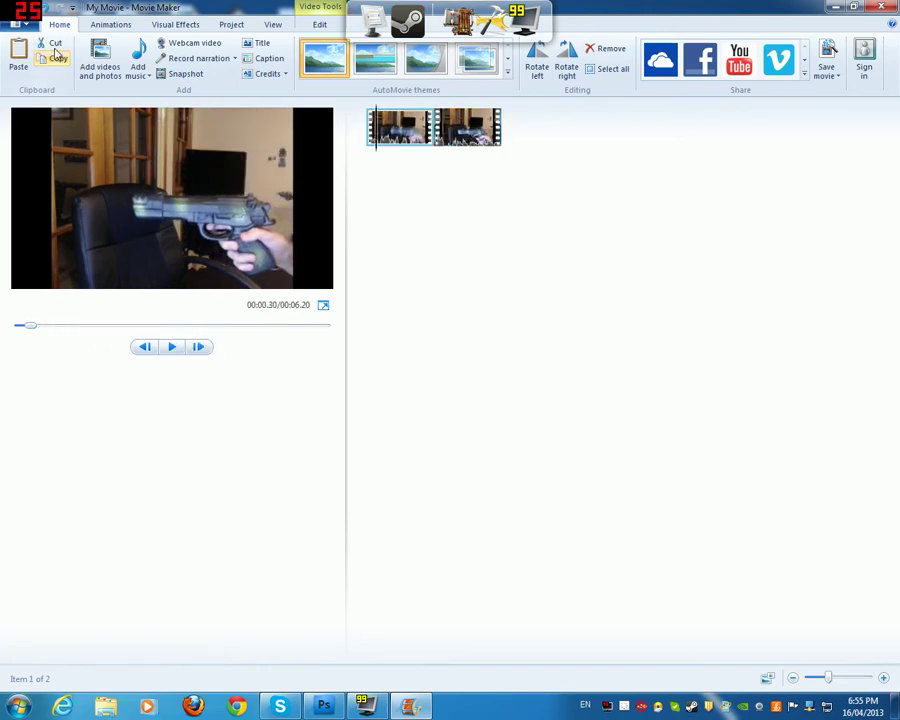
Drag youtubemuzzel.png from the desktop onto the storyboard between the two gun-clip halves.
click(857, 7)
drag(505, 110, 357, 172)
click(392, 105)
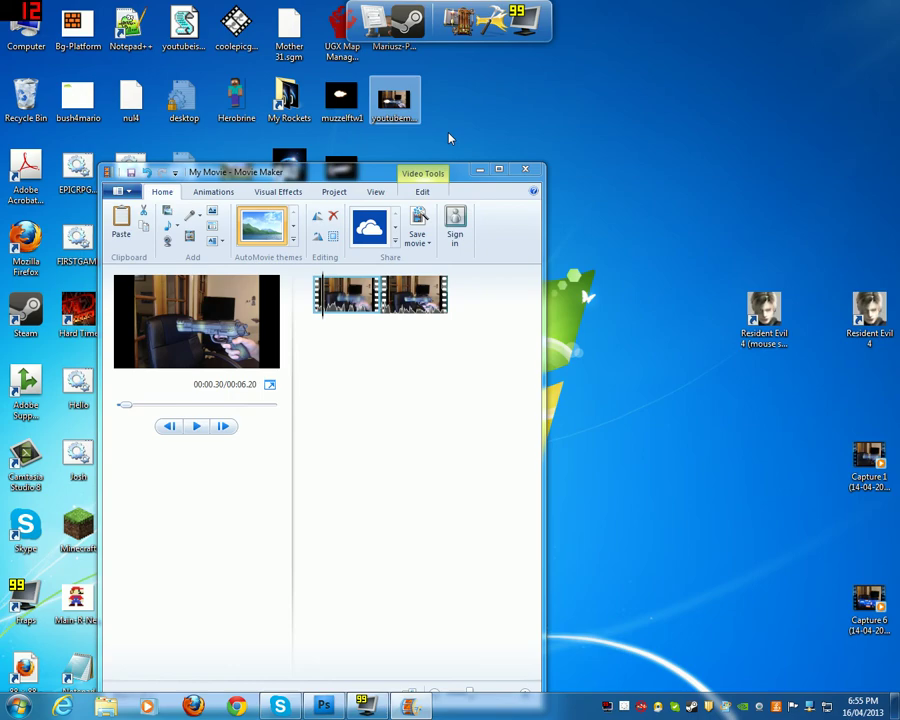
drag(392, 436, 392, 434)
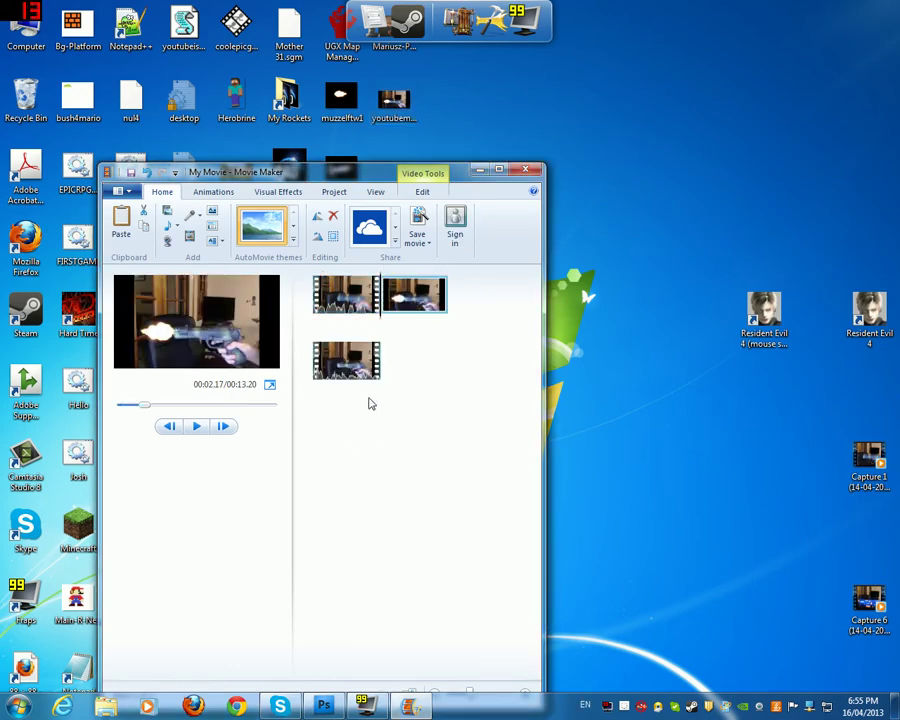
Maximize Movie Maker and play the movie from the beginning.
click(500, 169)
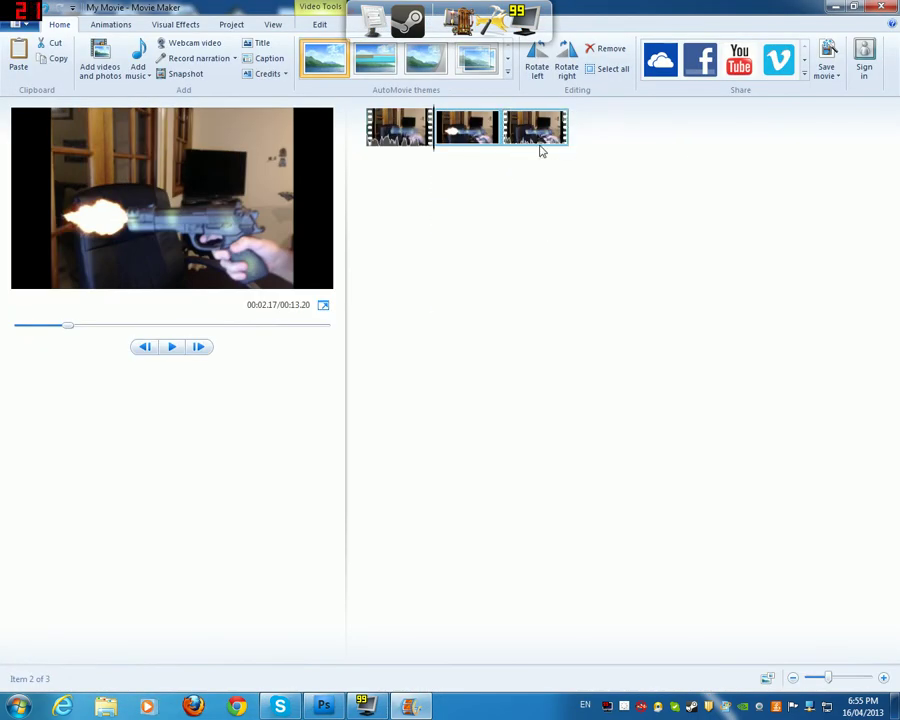
mouse_move(481, 145)
mouse_down()
mouse_move(607, 145)
mouse_move(465, 151)
mouse_up()
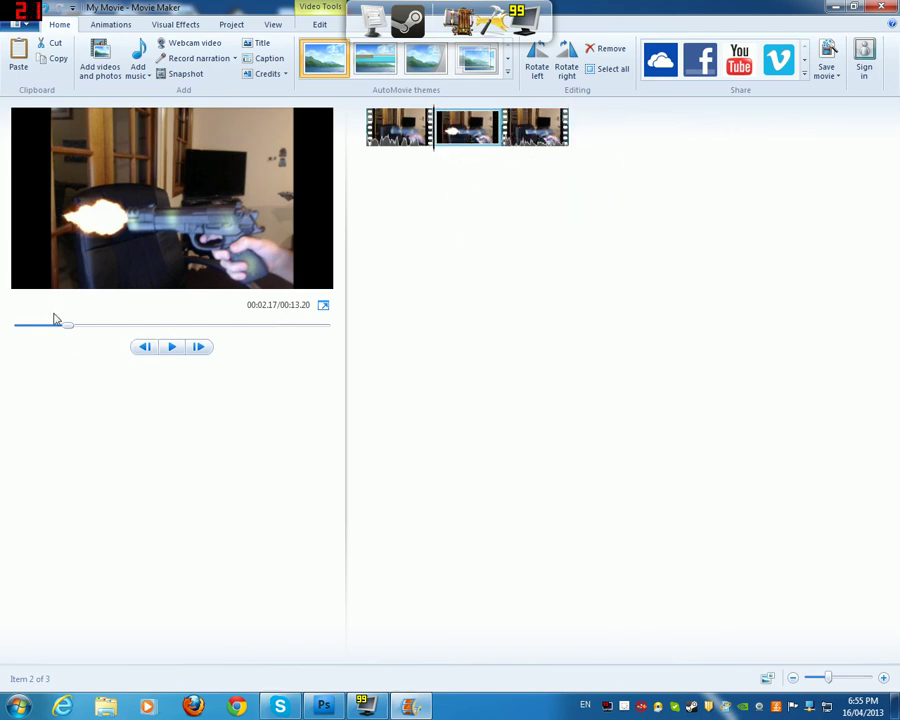
drag(61, 330, 7, 339)
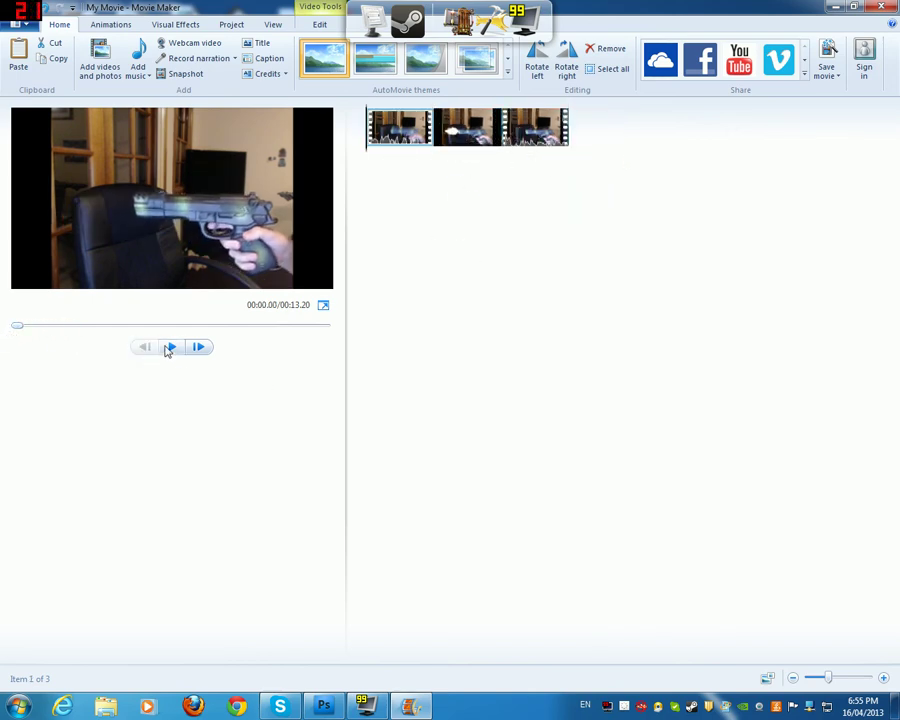
click(169, 347)
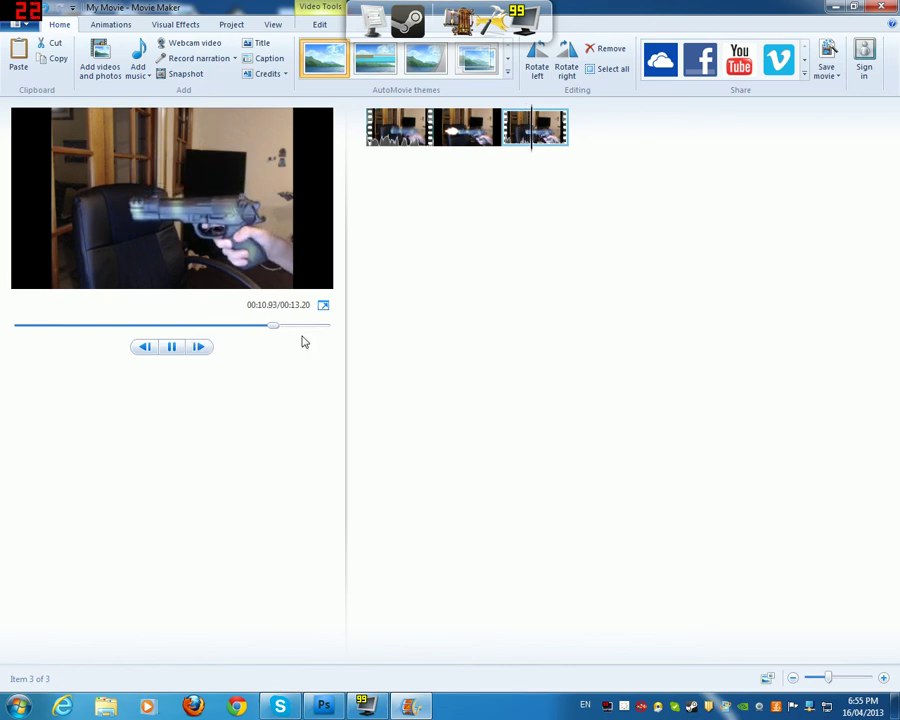
Rewind the preview to the start and select the middle muzzle-flash still.
drag(285, 326, 16, 330)
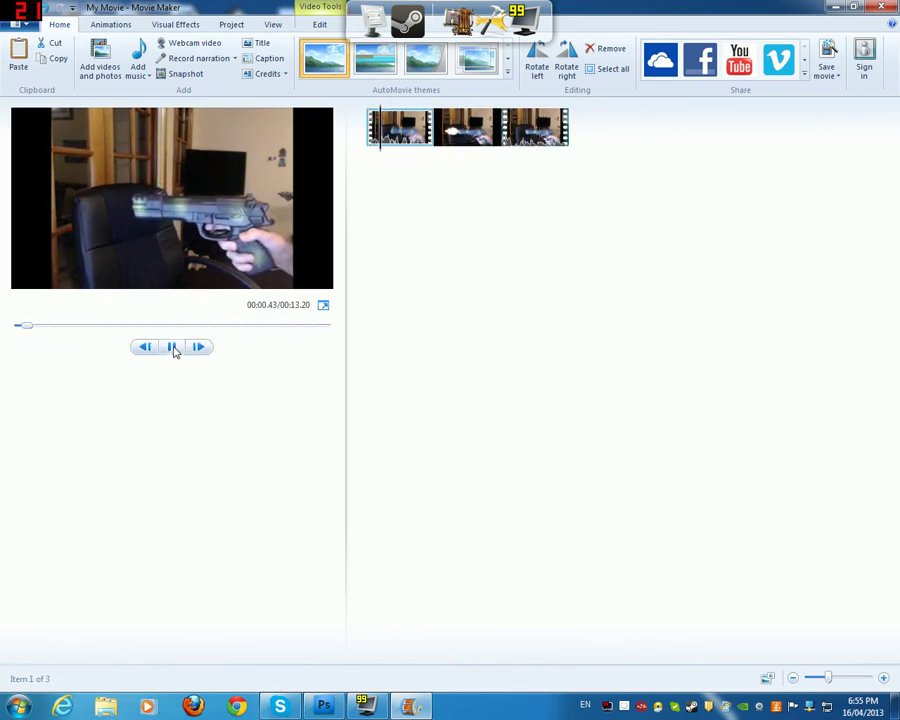
click(173, 348)
click(36, 330)
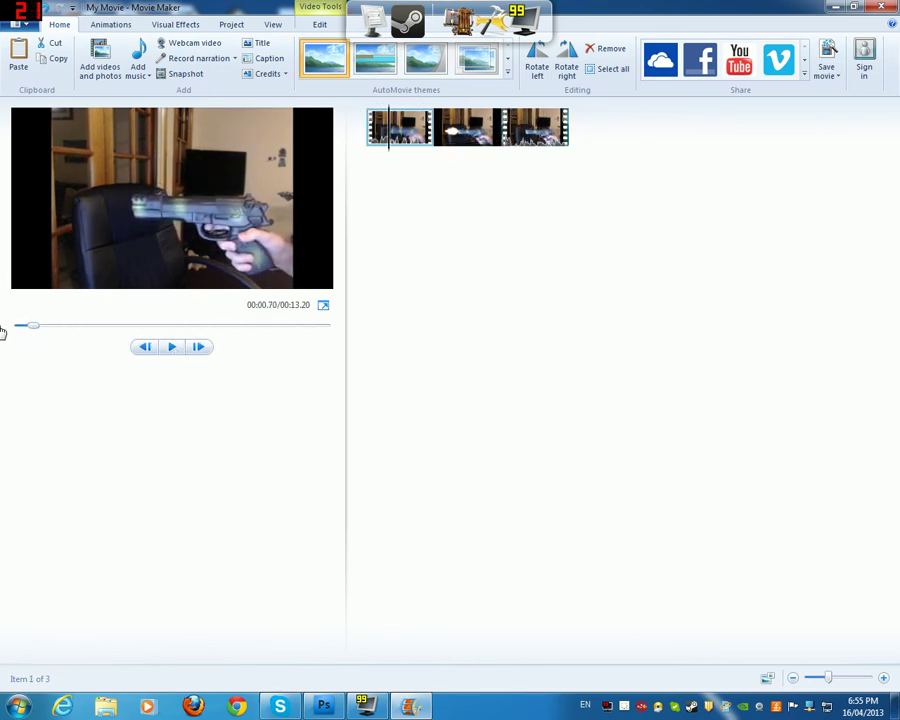
drag(36, 331, 8, 337)
click(478, 143)
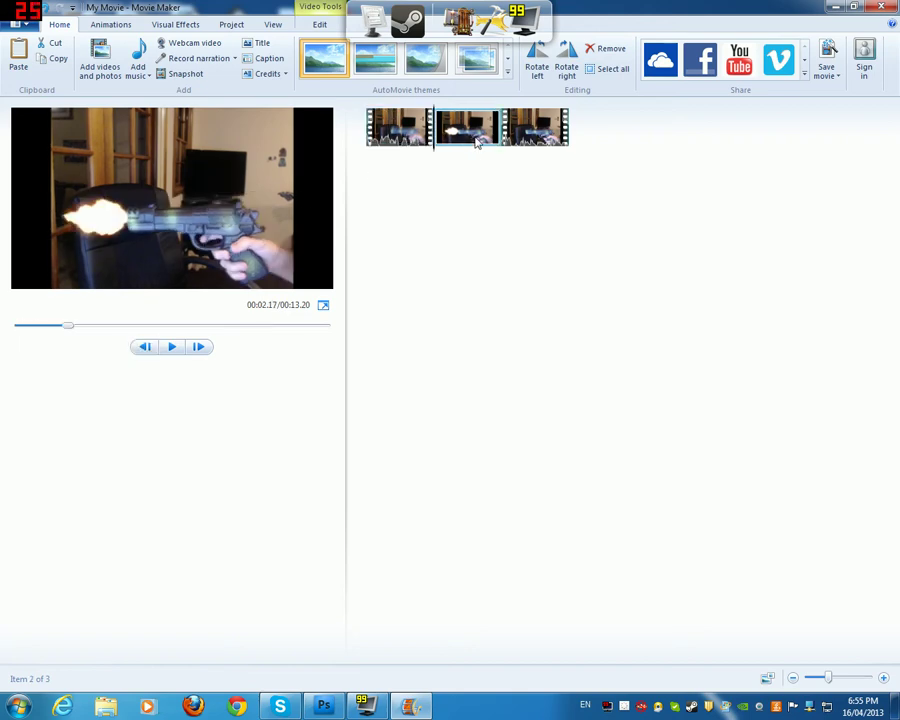
Set the muzzle-flash still's duration to 0.03 seconds.
click(320, 25)
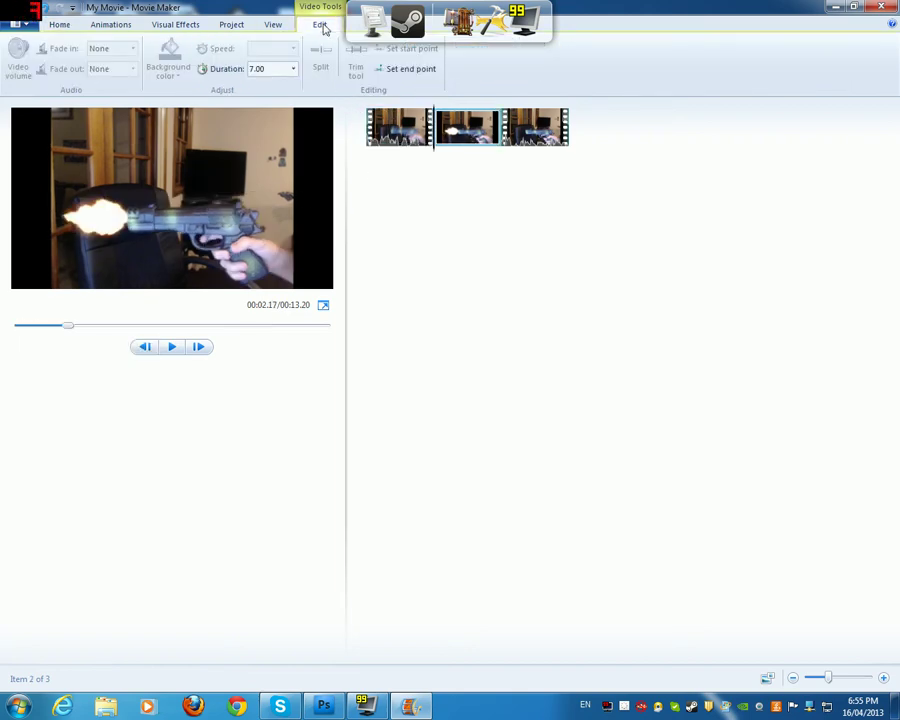
click(272, 69)
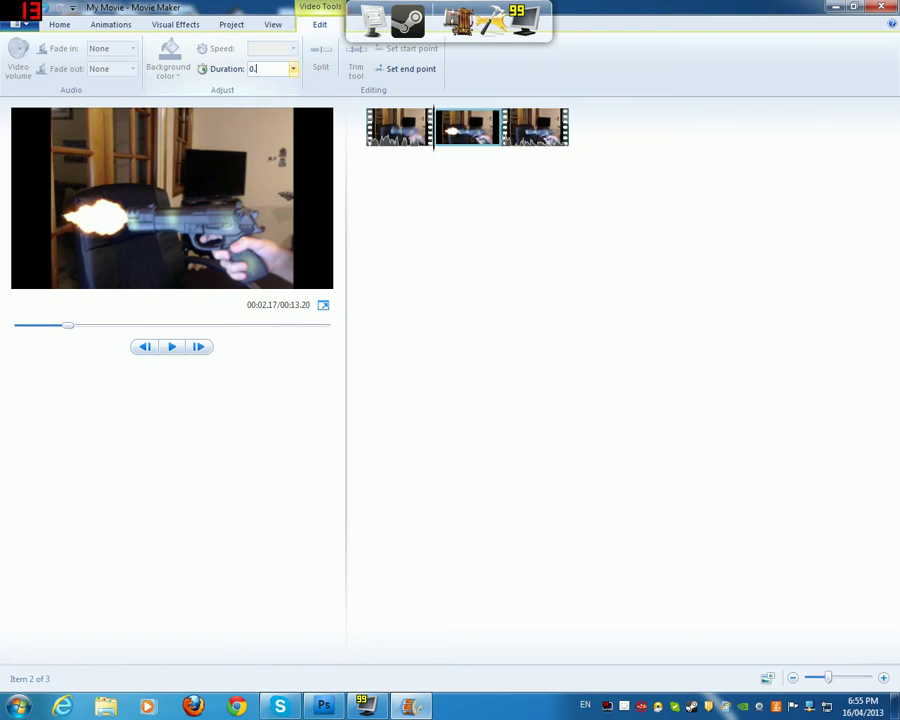
key(Return)
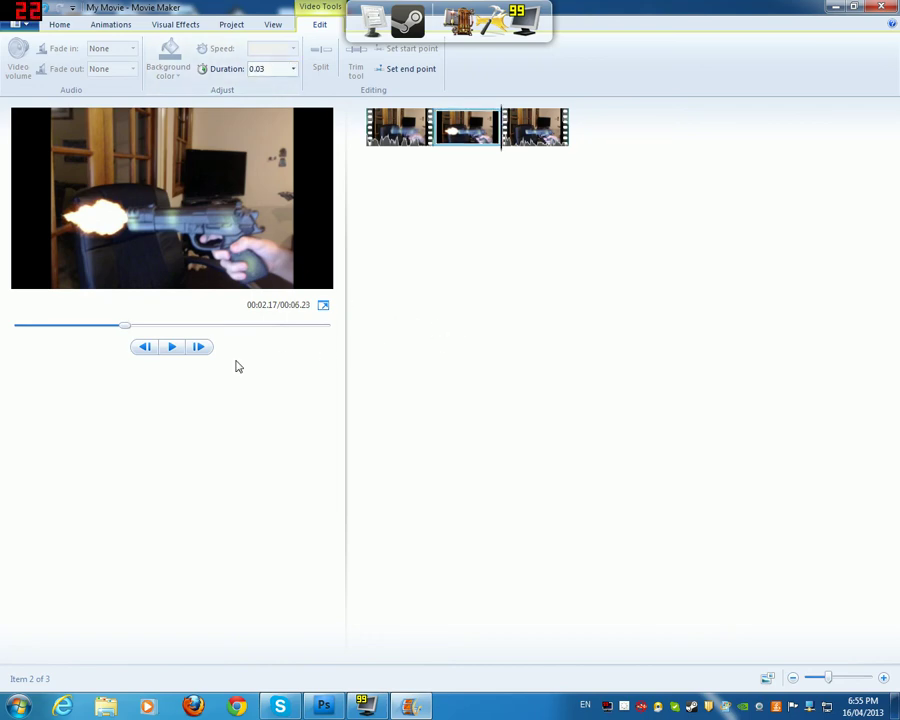
Preview the shortened 6.23-second movie from the beginning.
click(14, 334)
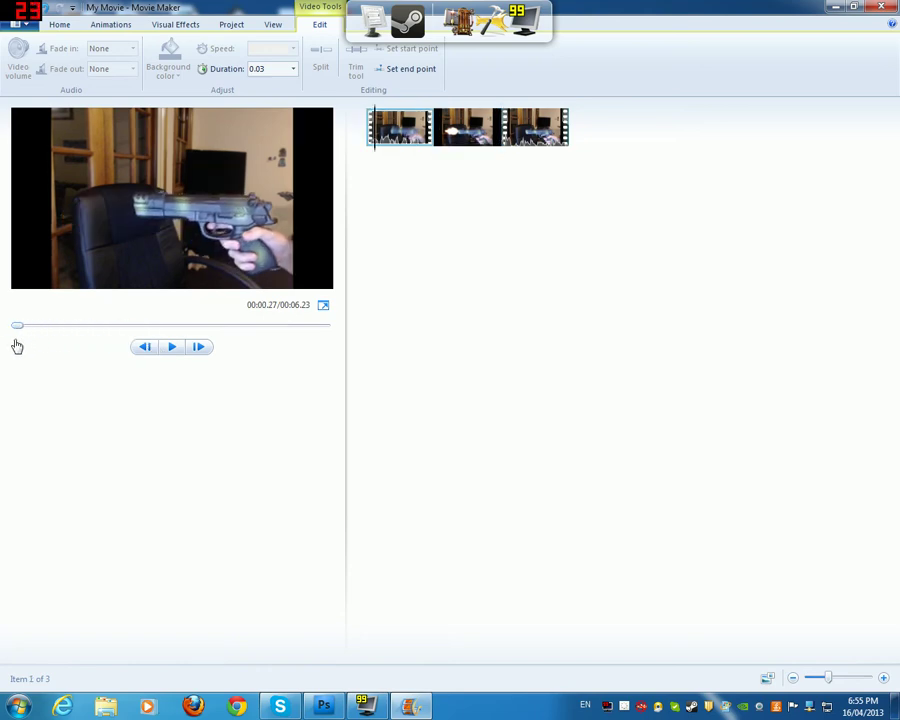
click(170, 348)
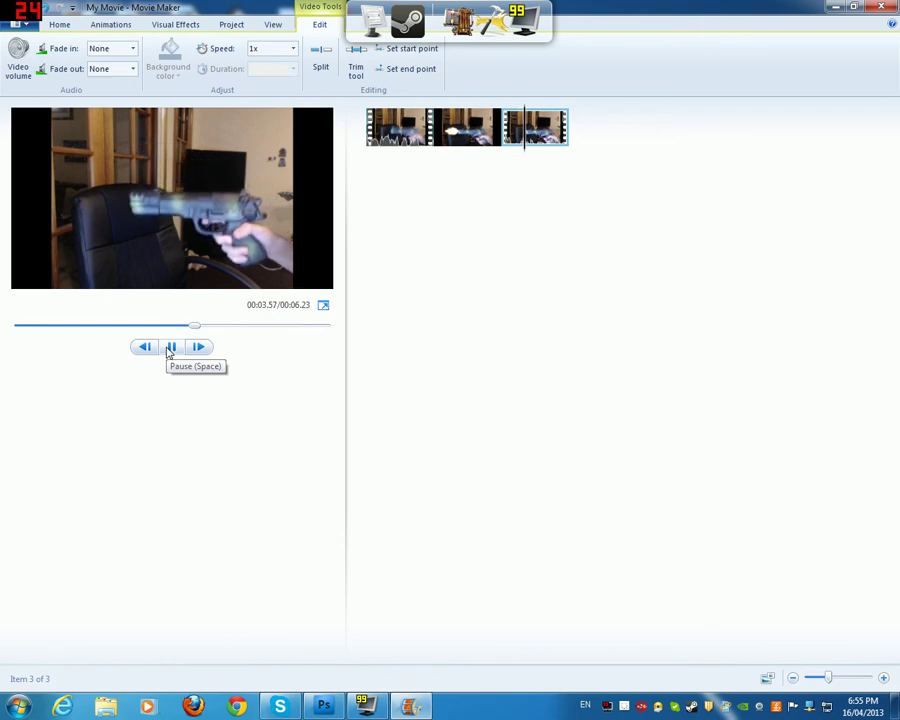
click(170, 348)
Rewind the Movie Maker preview to the start.
drag(216, 327, 18, 330)
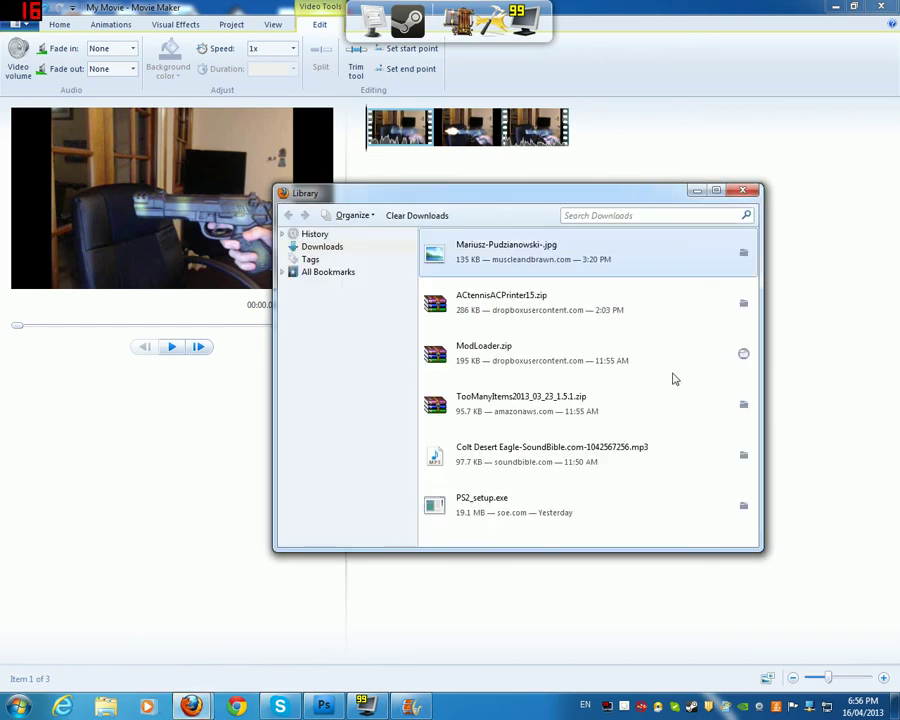
Drag the Colt Desert Eagle mp3 from the Downloads library into the movie, then close the library.
drag(576, 198, 0, 245)
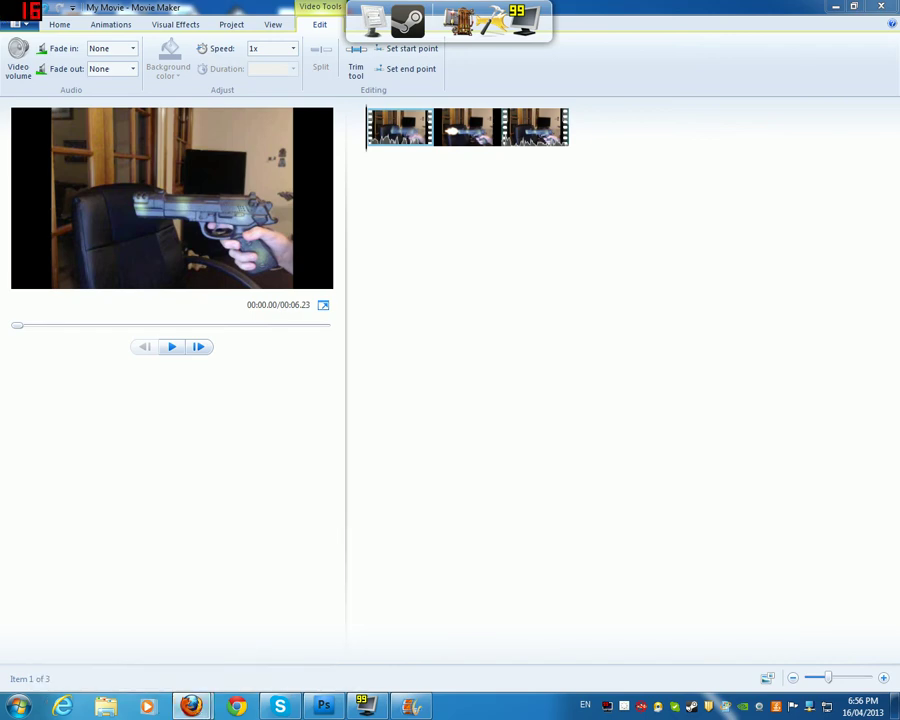
drag(0, 245, 558, 288)
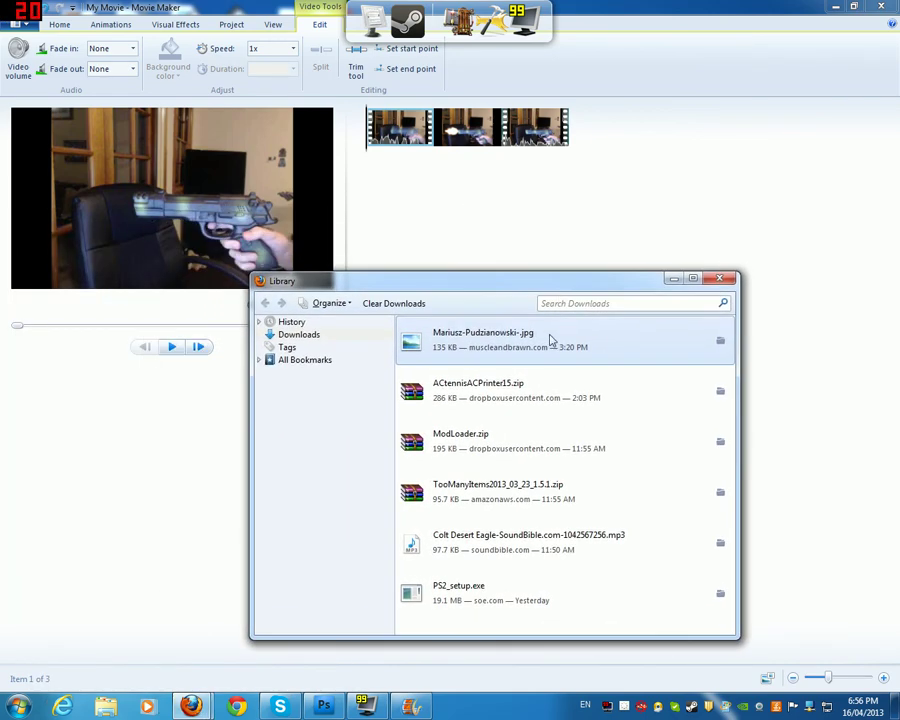
drag(520, 553, 466, 184)
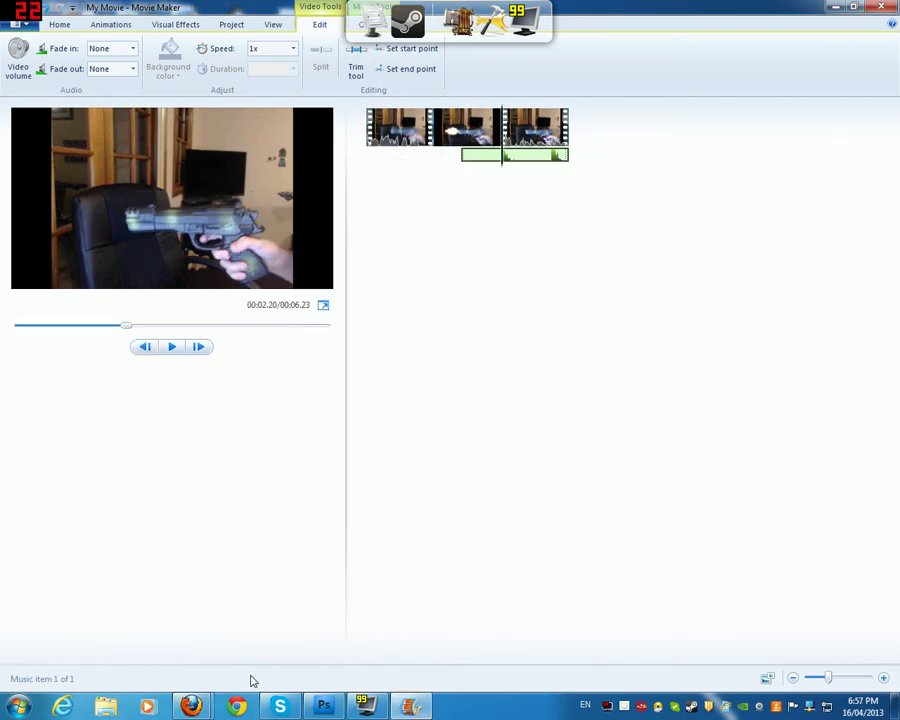
mouse_move(192, 706)
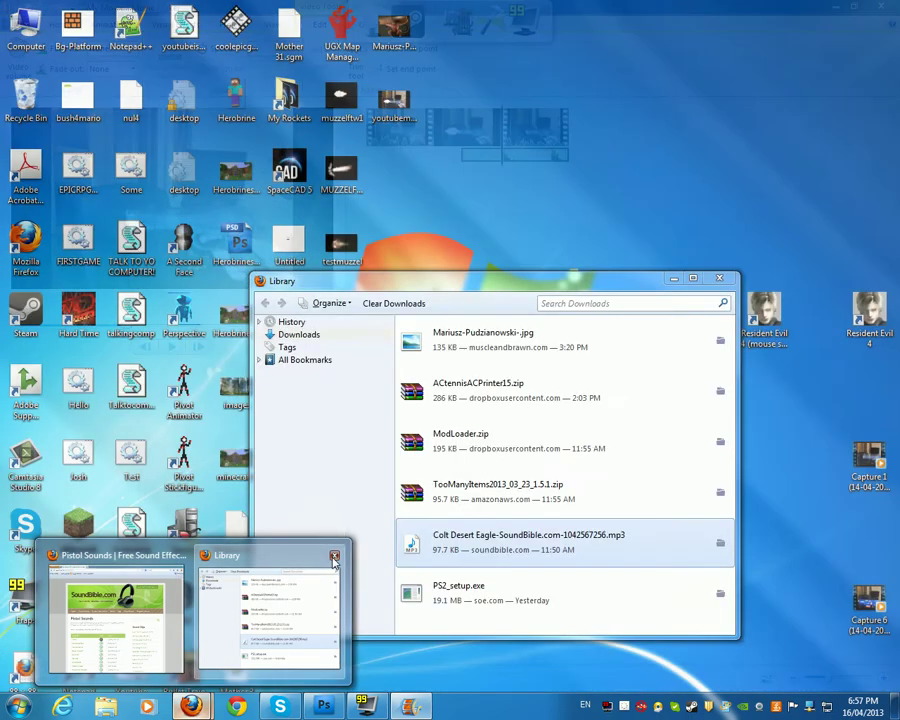
click(334, 555)
Shift the gunshot music to start at the muzzle-flash frame and play the movie from the start.
drag(484, 163, 435, 165)
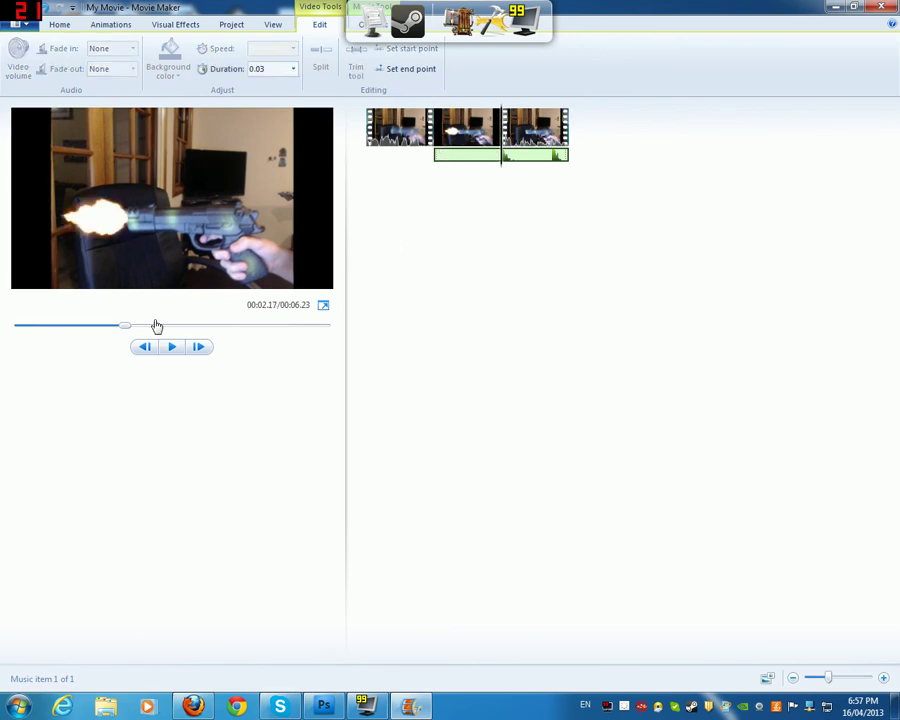
key(Home)
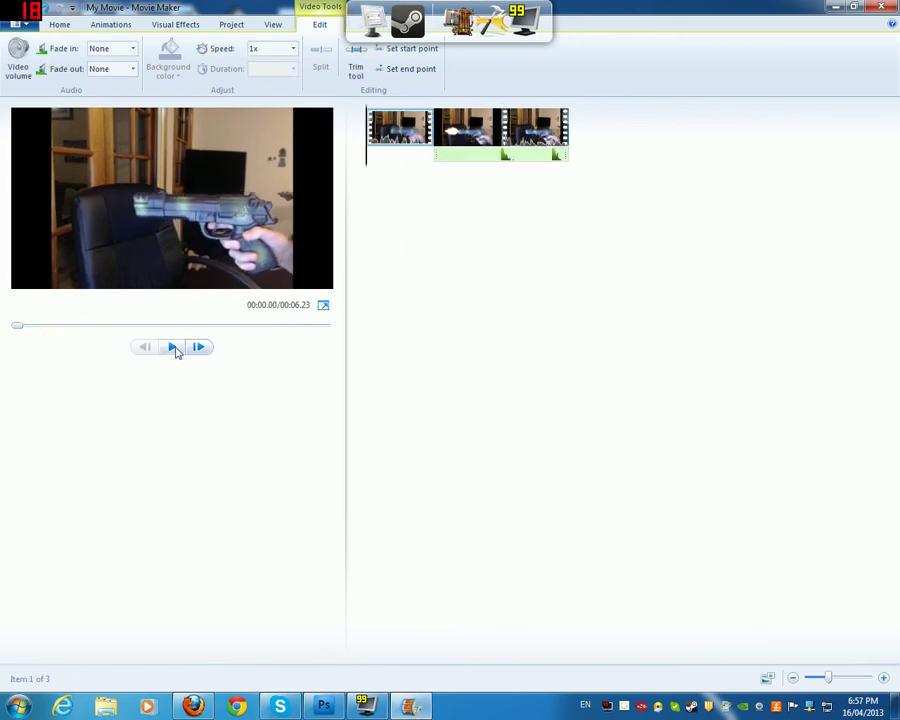
click(172, 347)
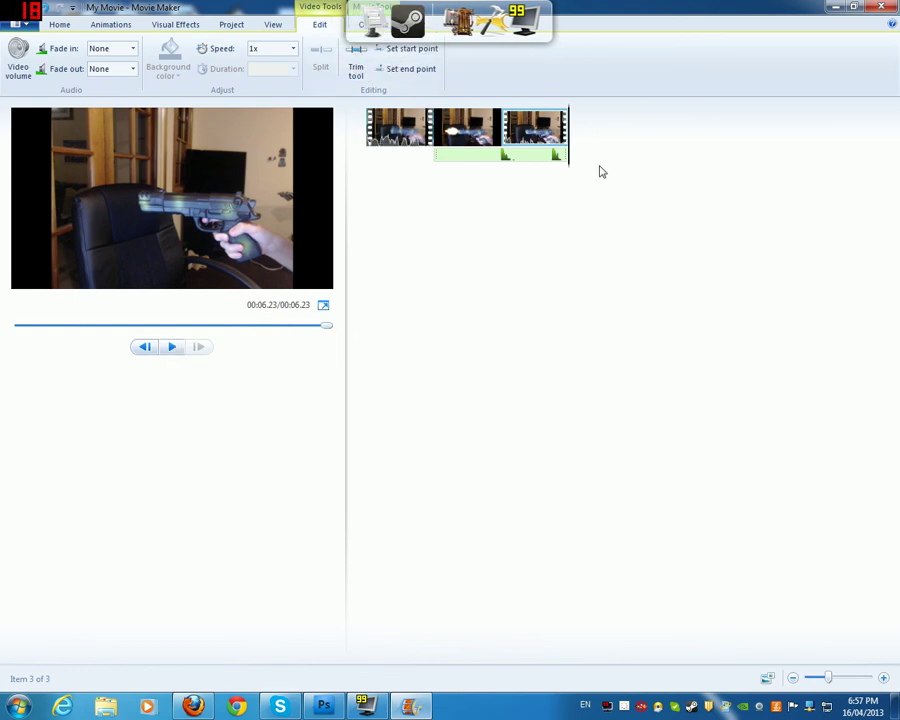
click(558, 158)
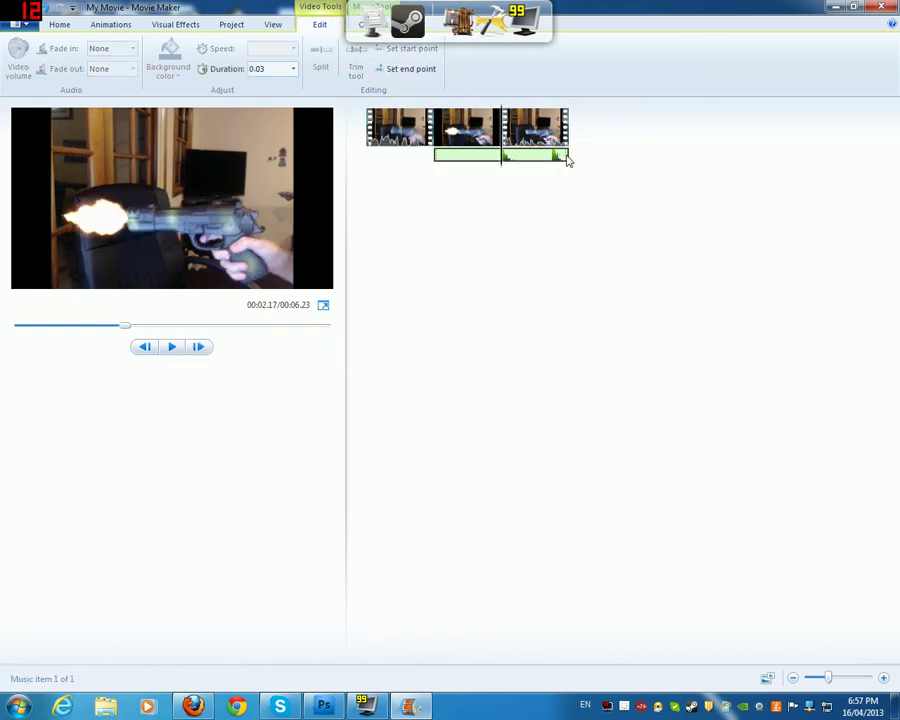
mouse_move(568, 160)
mouse_down()
mouse_move(556, 156)
mouse_move(570, 160)
mouse_up()
click(437, 157)
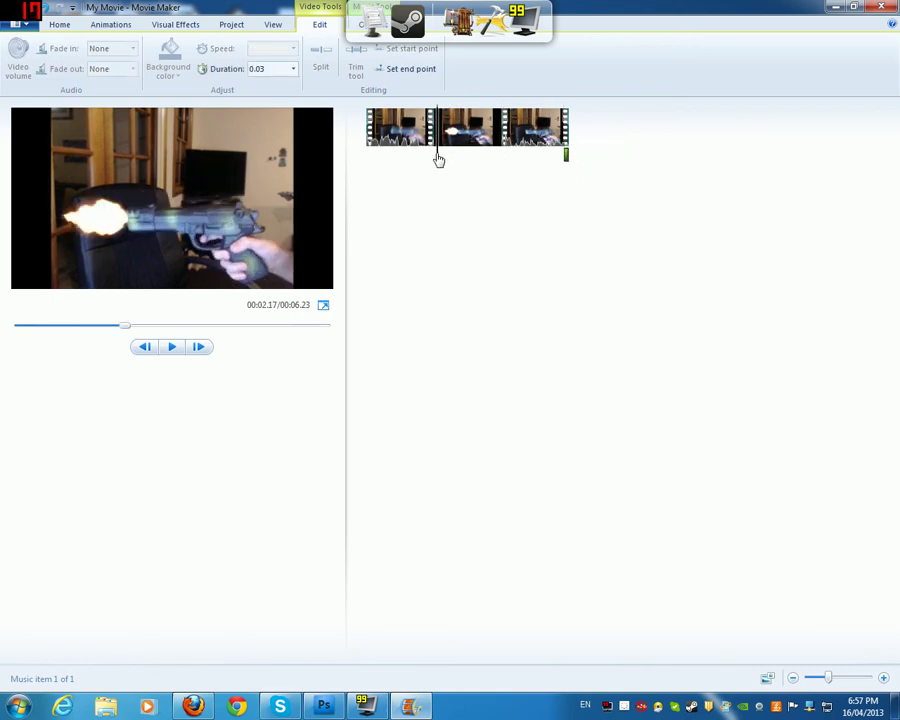
click(463, 172)
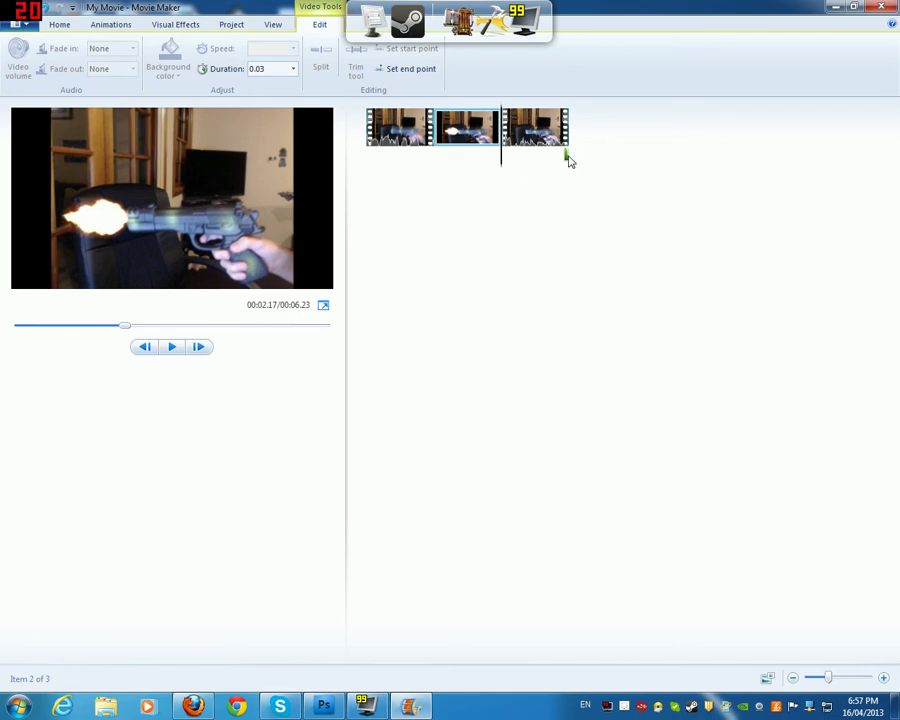
drag(567, 157, 439, 161)
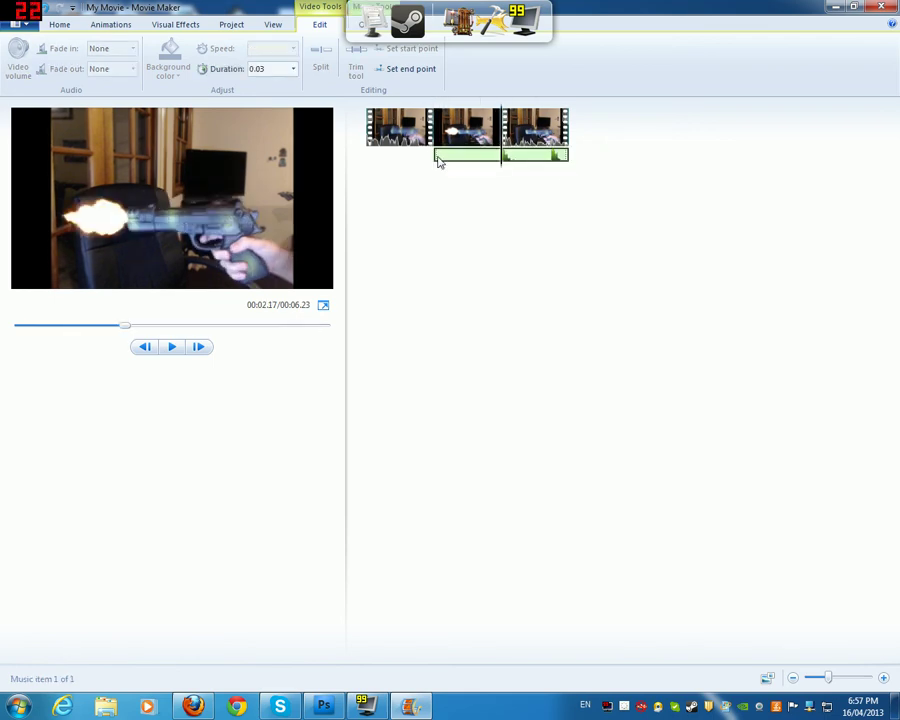
drag(556, 157, 438, 166)
drag(565, 161, 438, 162)
right_click(558, 165)
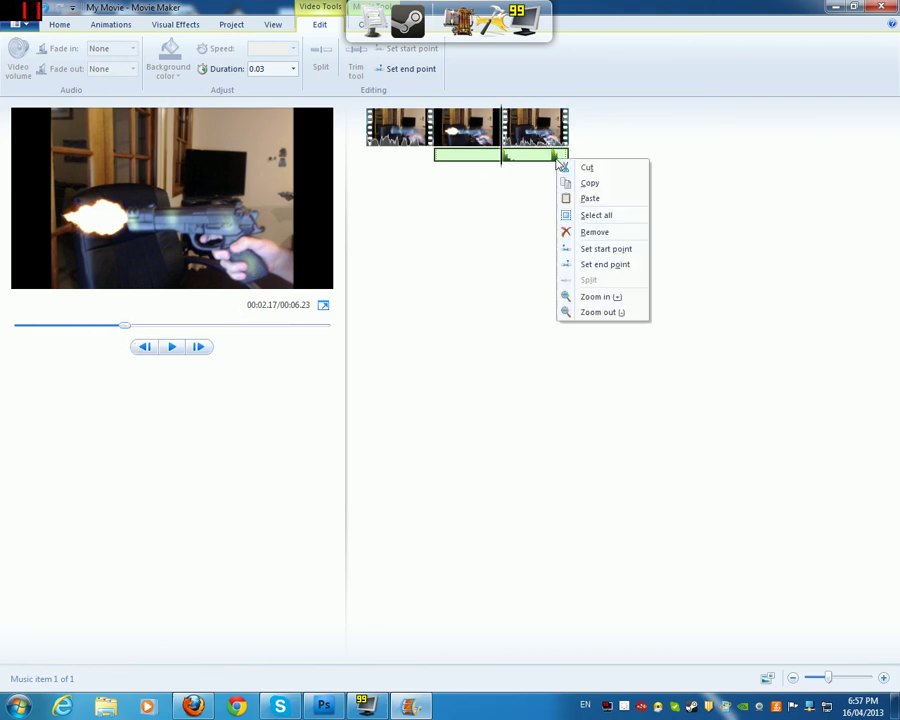
click(556, 157)
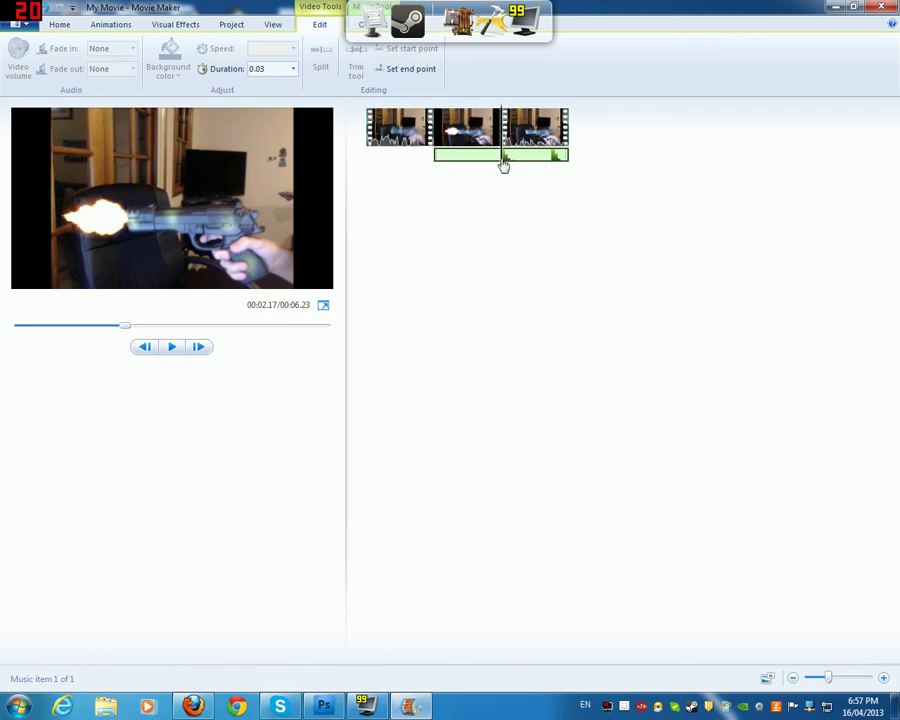
drag(503, 166, 552, 166)
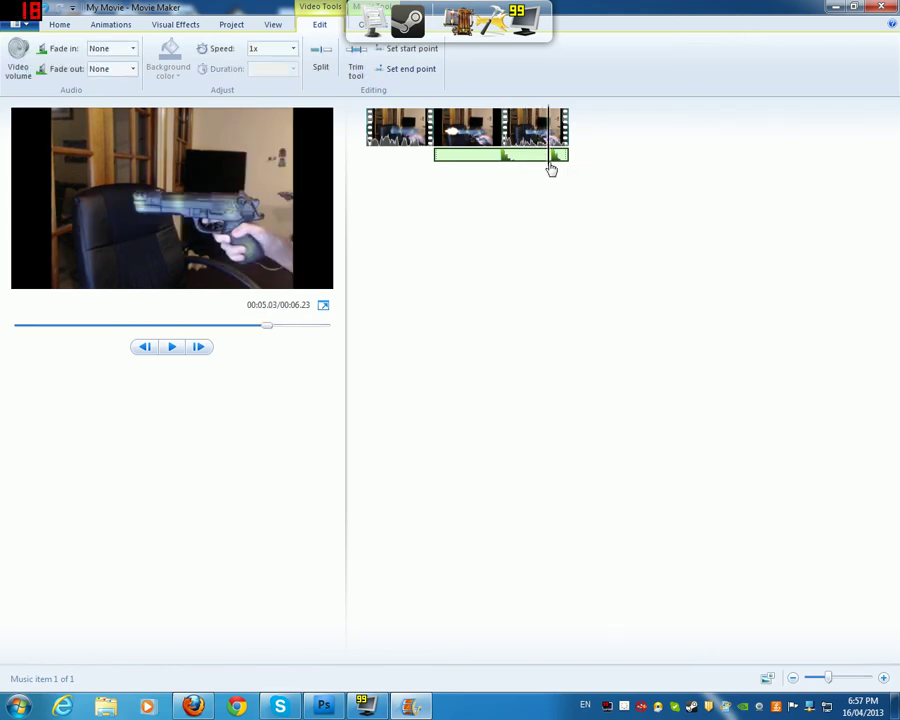
right_click(558, 165)
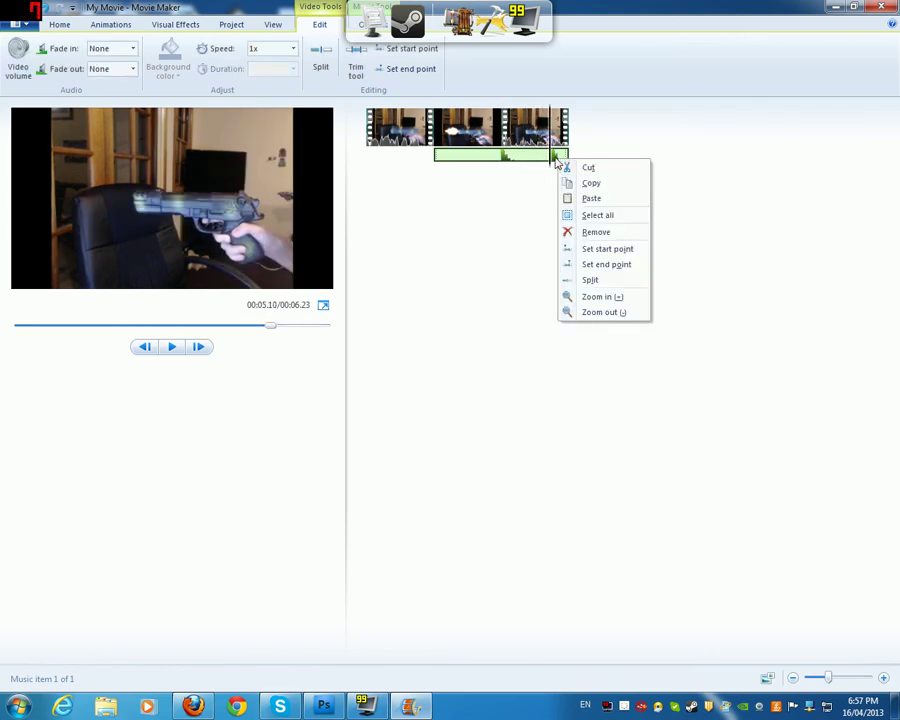
click(558, 156)
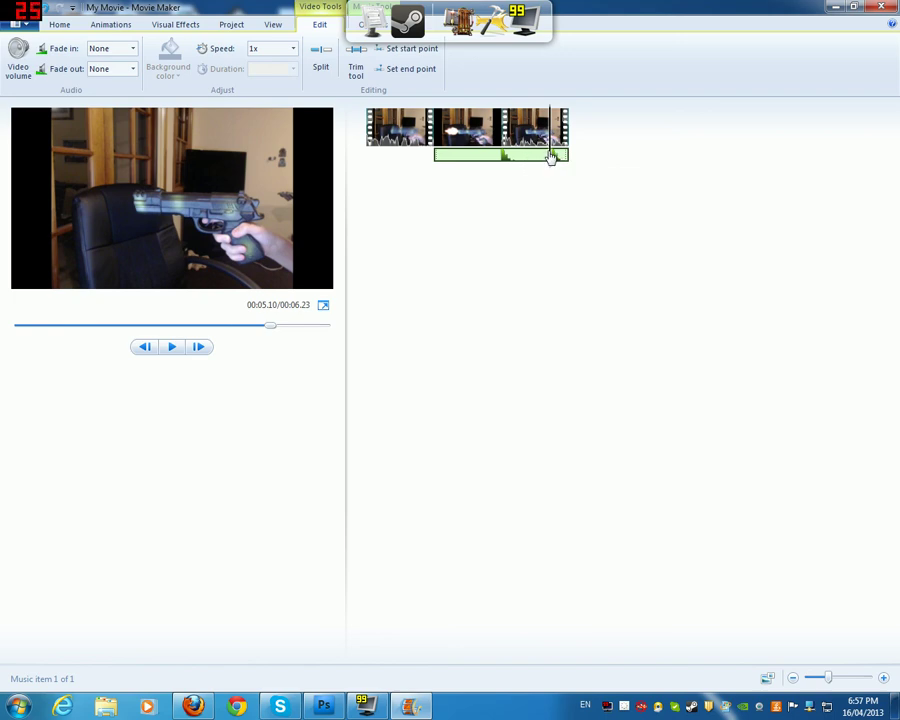
click(502, 160)
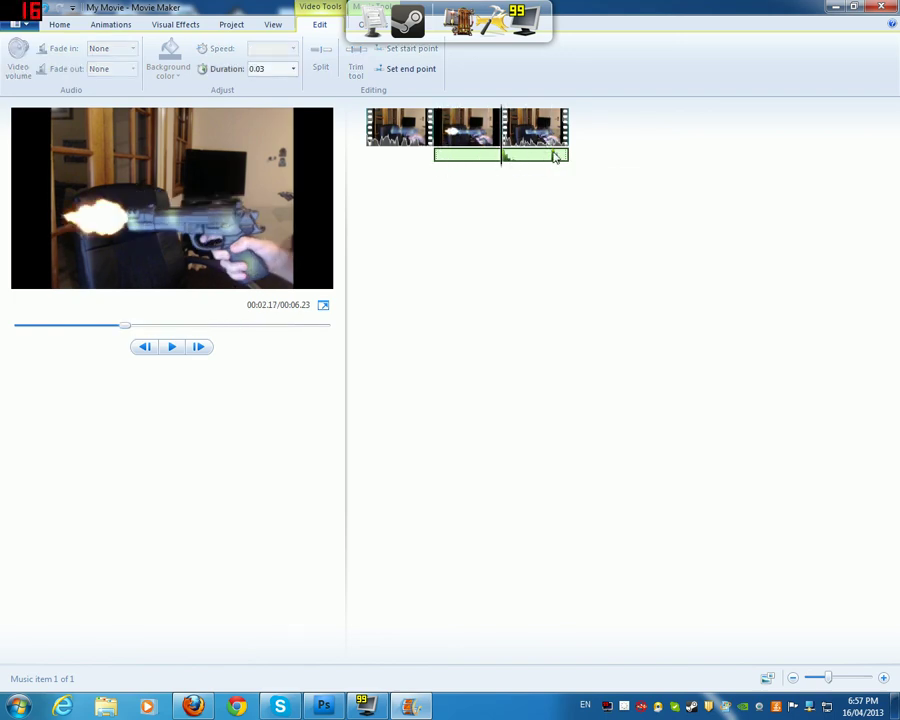
click(494, 158)
drag(124, 325, 16, 328)
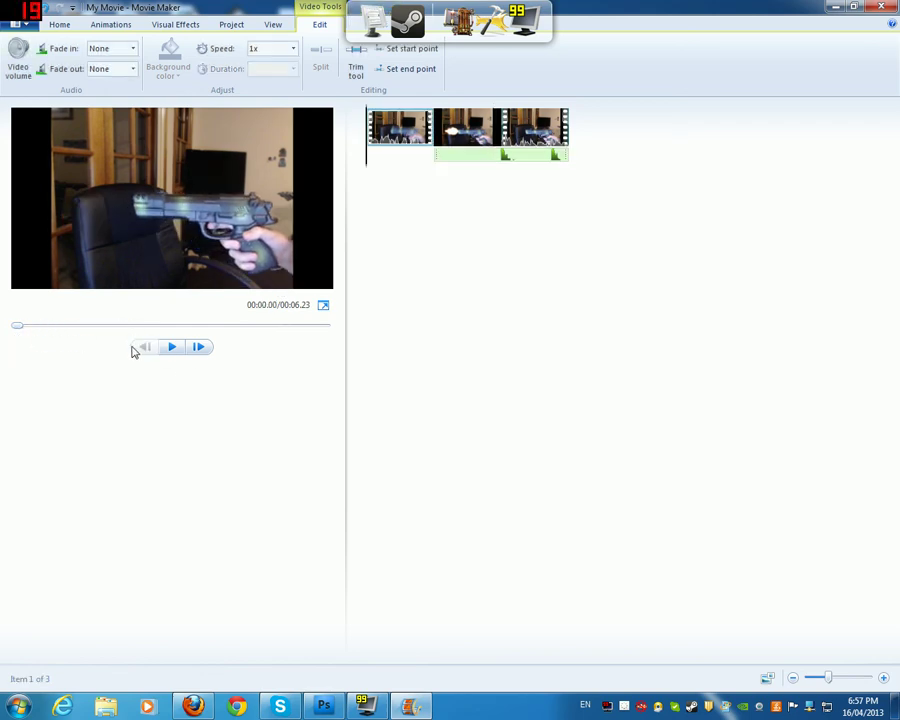
click(172, 347)
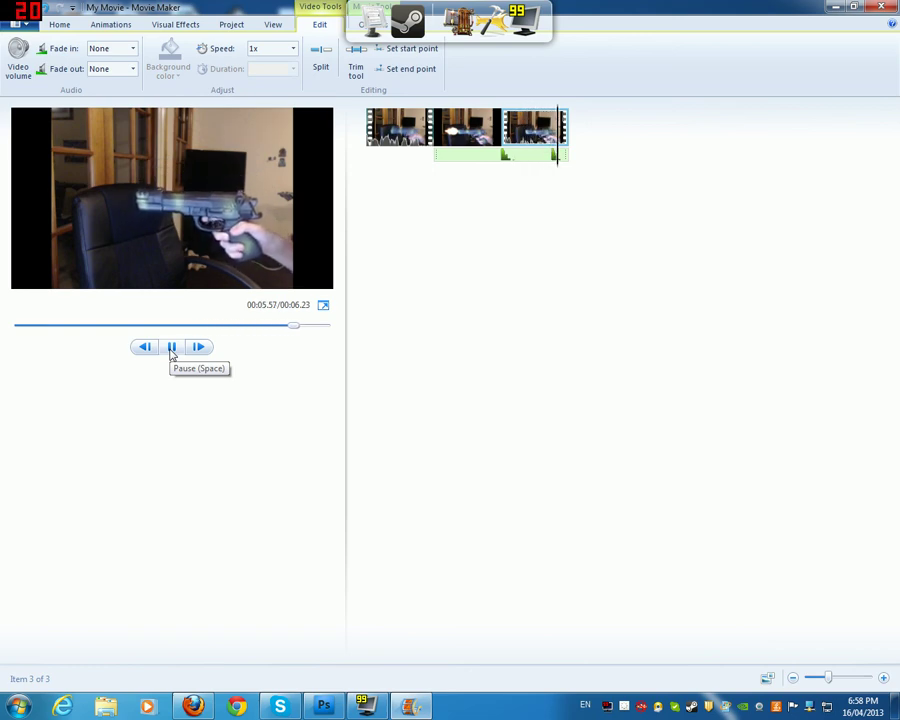
click(172, 352)
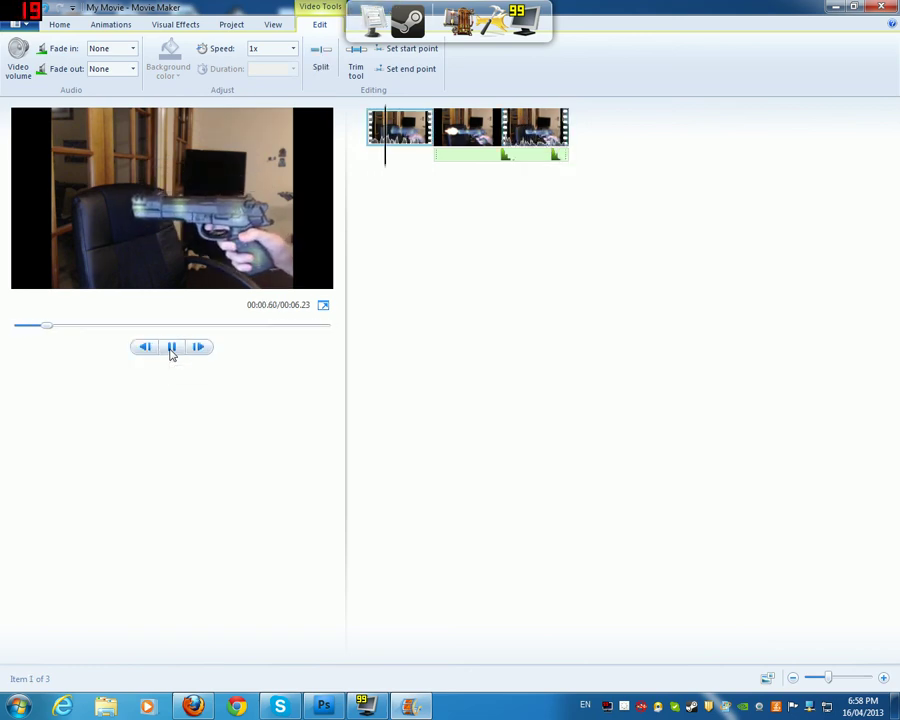